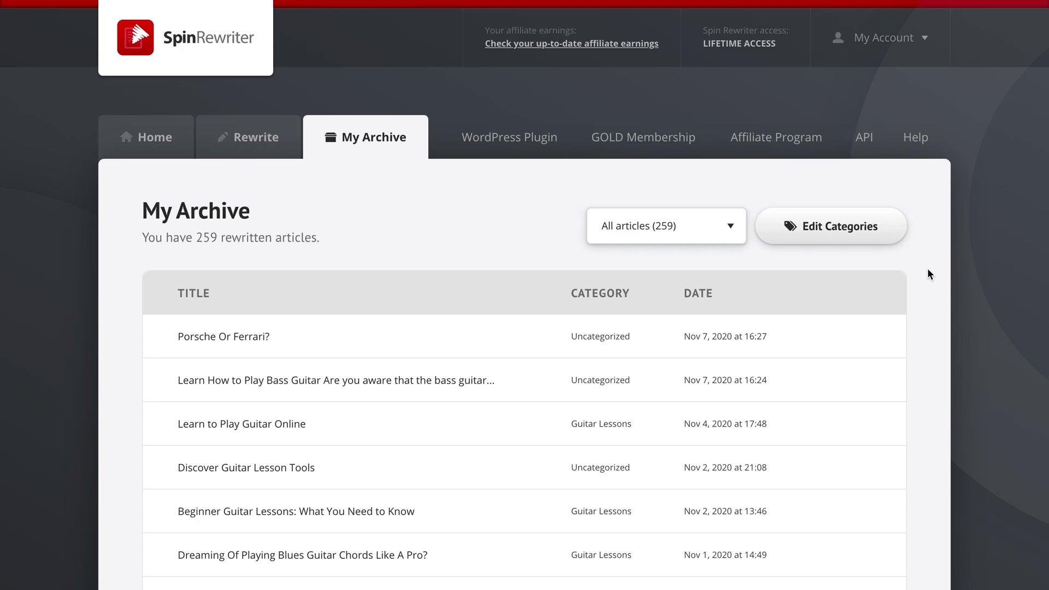
Open the 'Porsche or Ferrari?' article and generate a 98%-unique version of it.
scroll(932, 311, "down", 3)
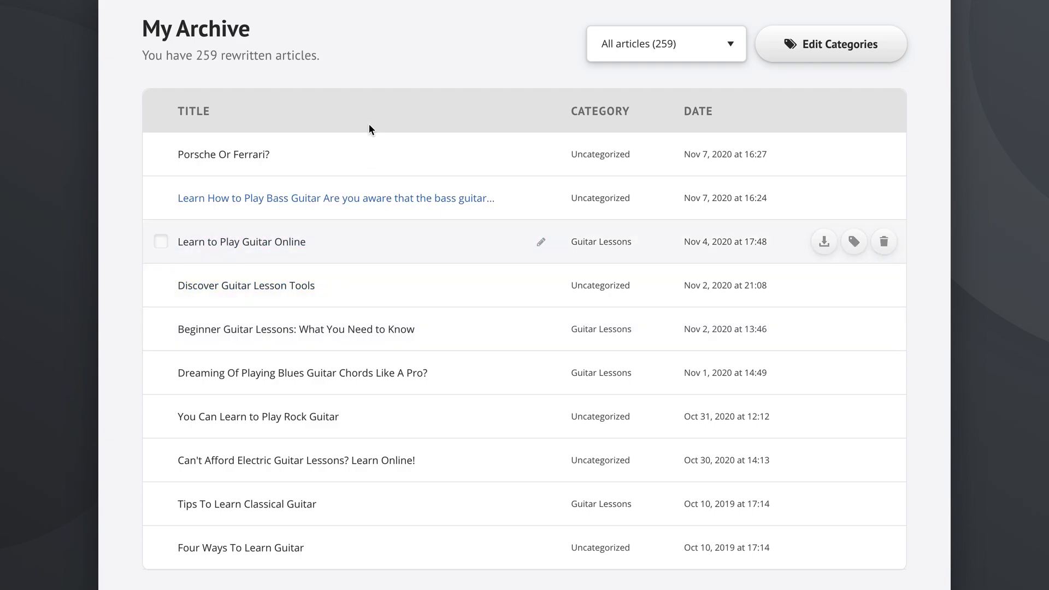
left_click(206, 156)
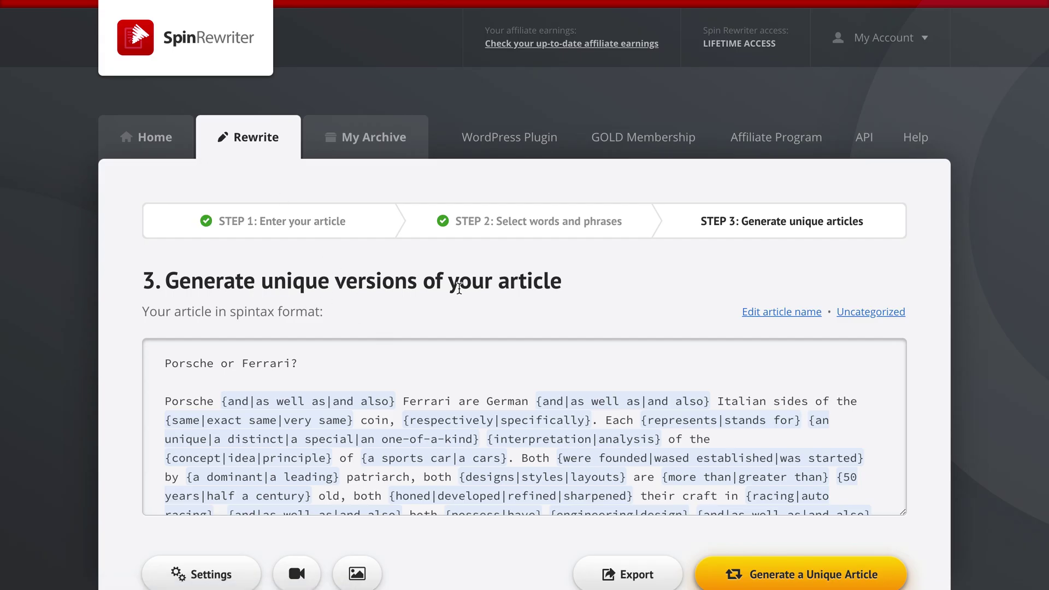
scroll(459, 288, "down", 1)
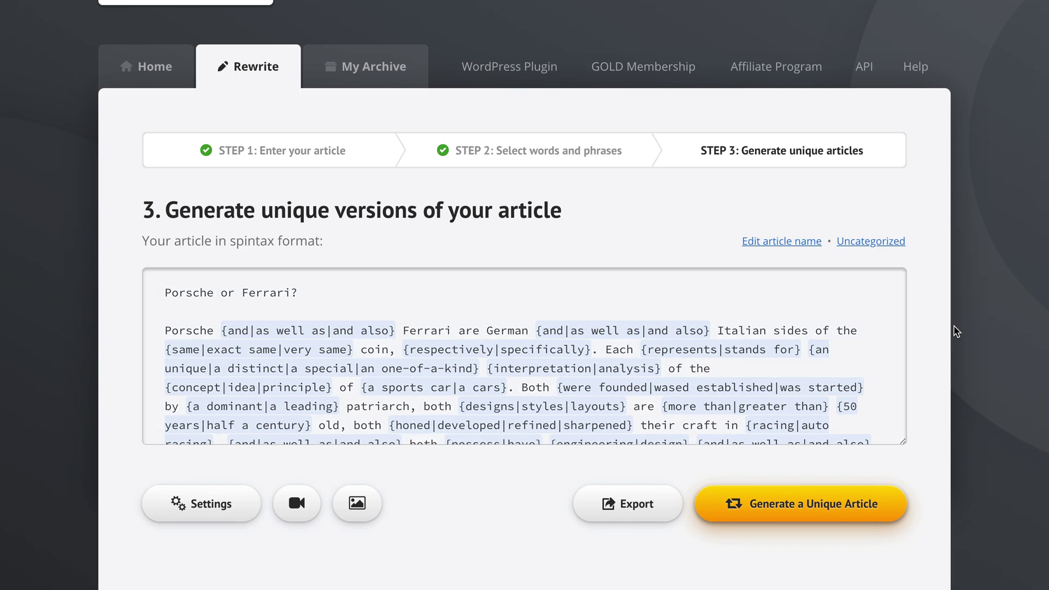
scroll(956, 332, "down", 2)
left_click(850, 367)
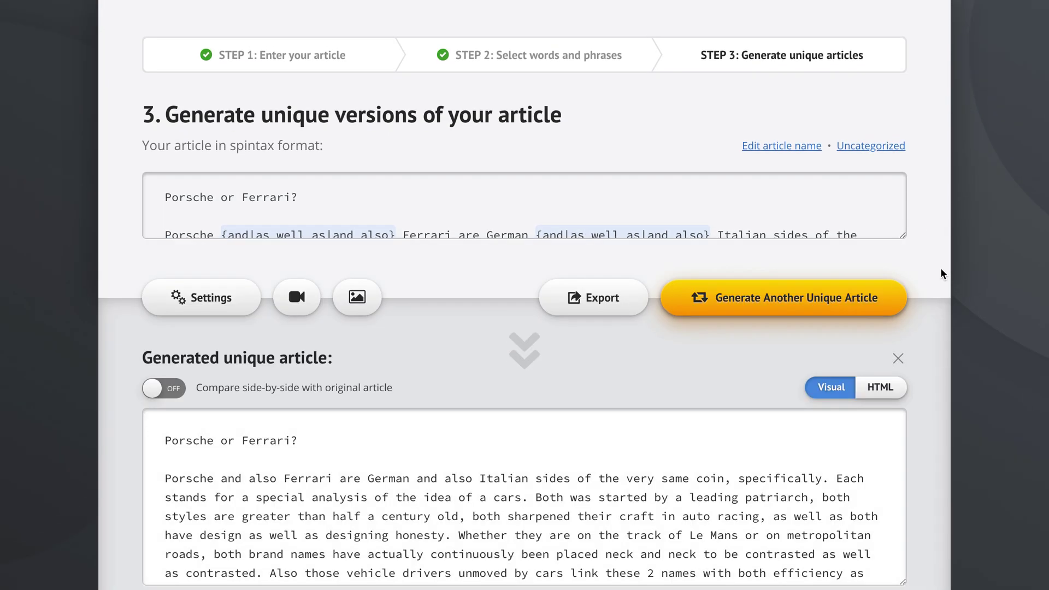
Compare the generated article side-by-side with the original.
scroll(940, 274, "down", 5)
scroll(502, 286, "up", 3)
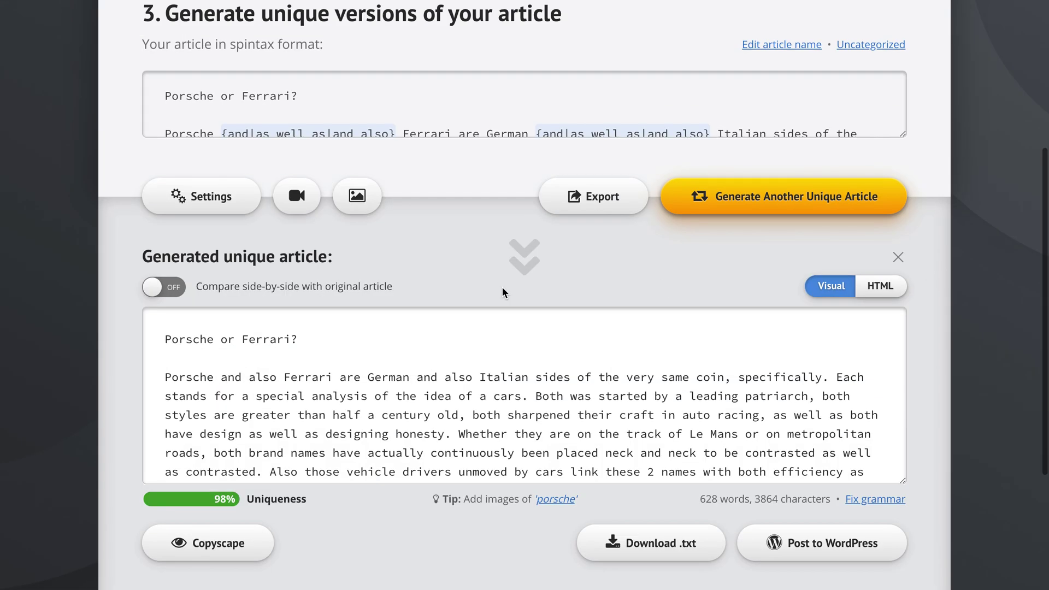
left_click(224, 294)
scroll(965, 362, "down", 6)
scroll(965, 364, "up", 6)
scroll(967, 365, "up", 5)
From the archive, rename the article to 'Porsche Or Ferrari? Latest Article' and reopen it for rewriting.
left_click(360, 143)
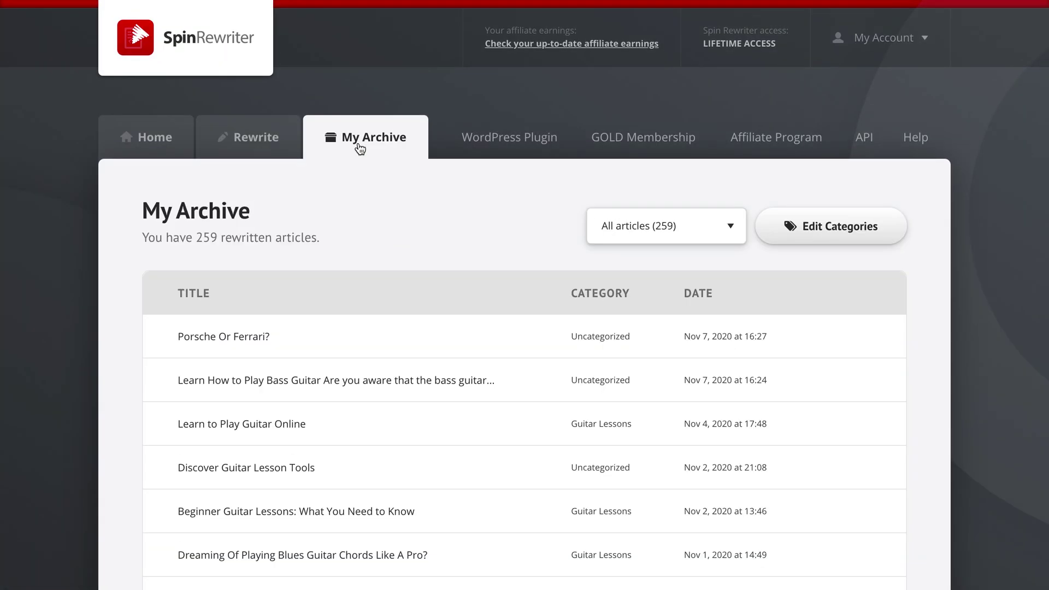
scroll(974, 304, "down", 3)
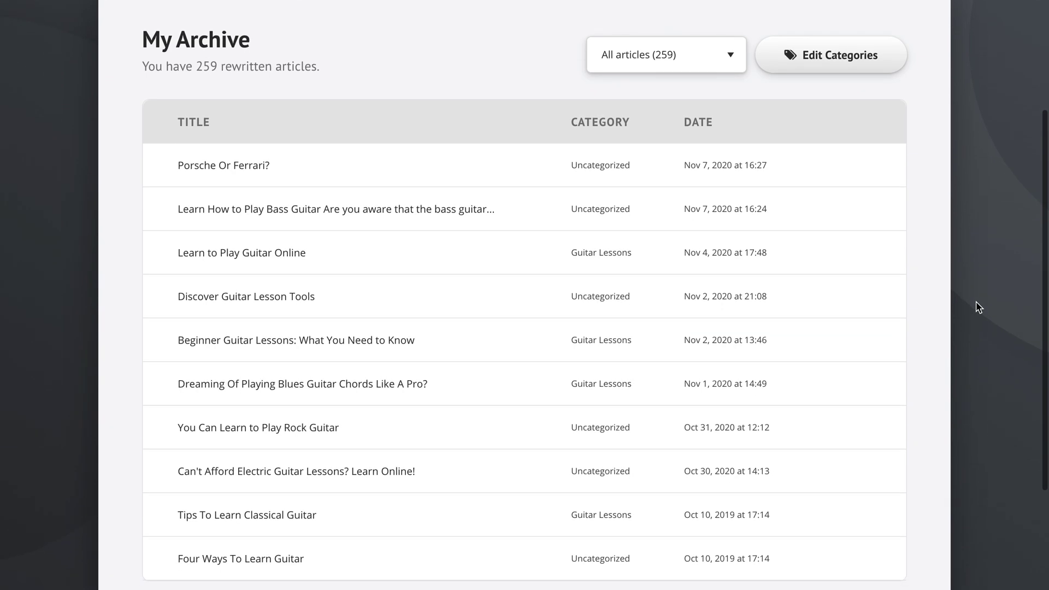
mouse_move(371, 155)
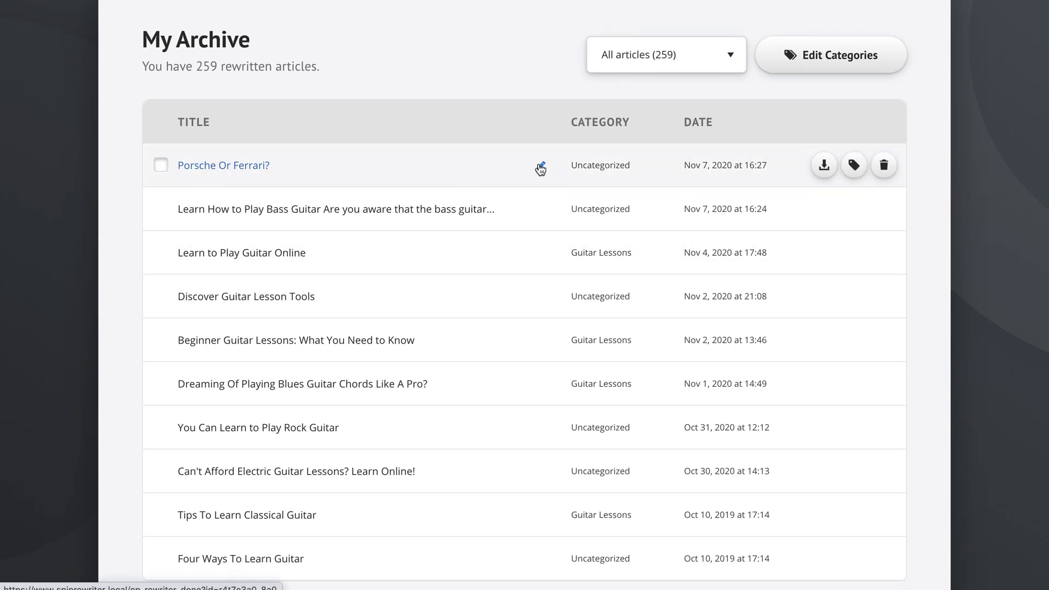
left_click(540, 165)
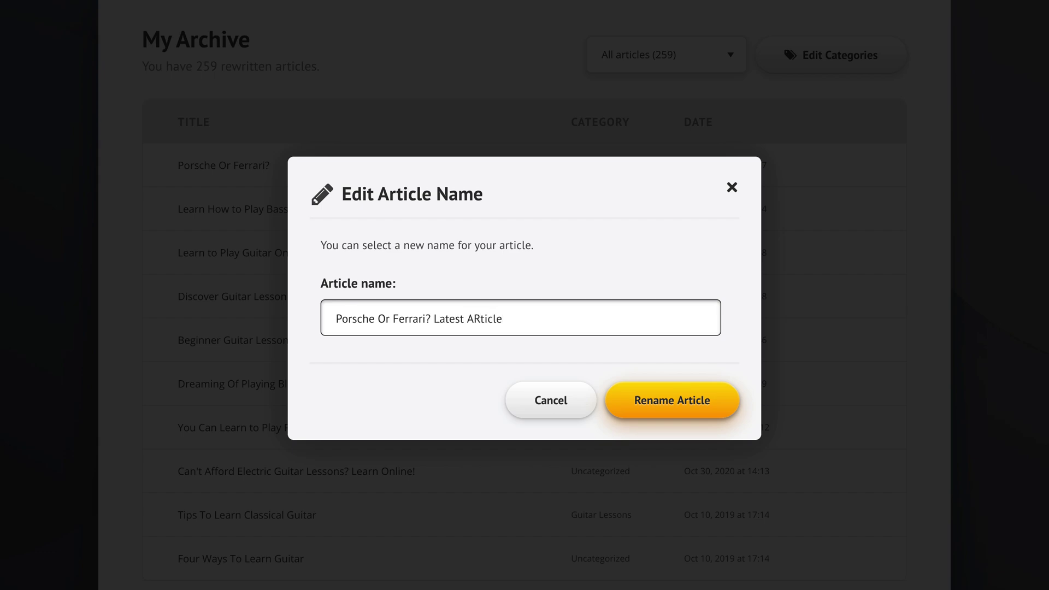
key("BackSpace")
key("BackSpace")
key("BackSpace")
key("BackSpace")
key("BackSpace")
key("BackSpace")
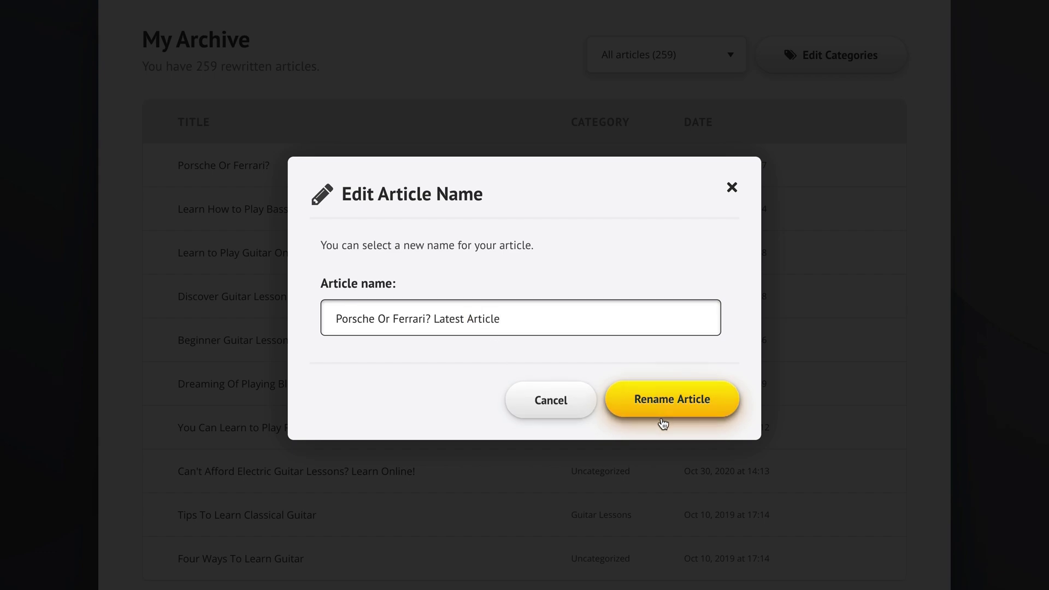
left_click(696, 408)
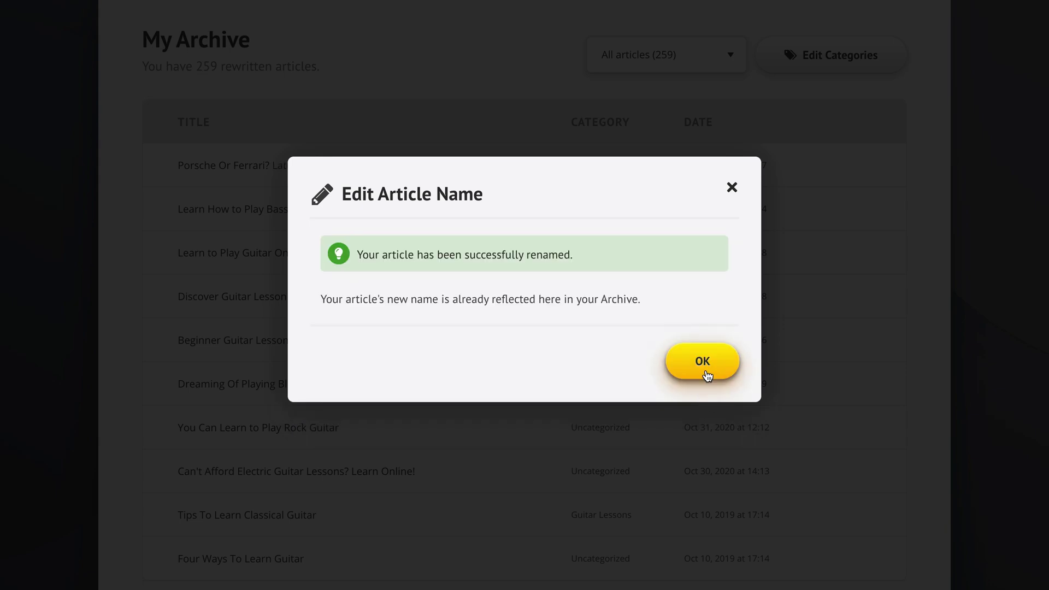
left_click(703, 367)
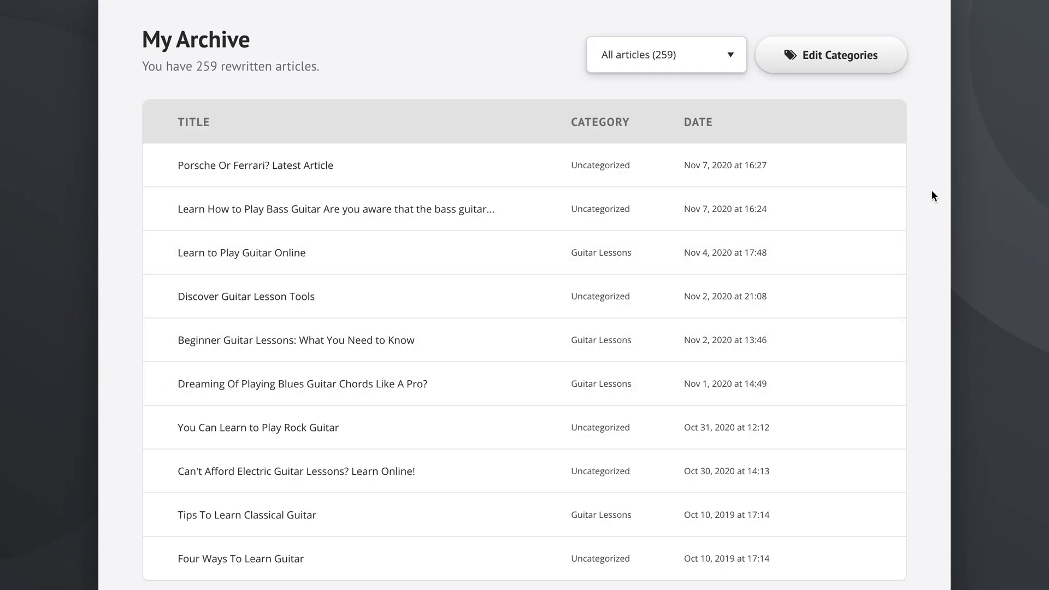
left_click(238, 169)
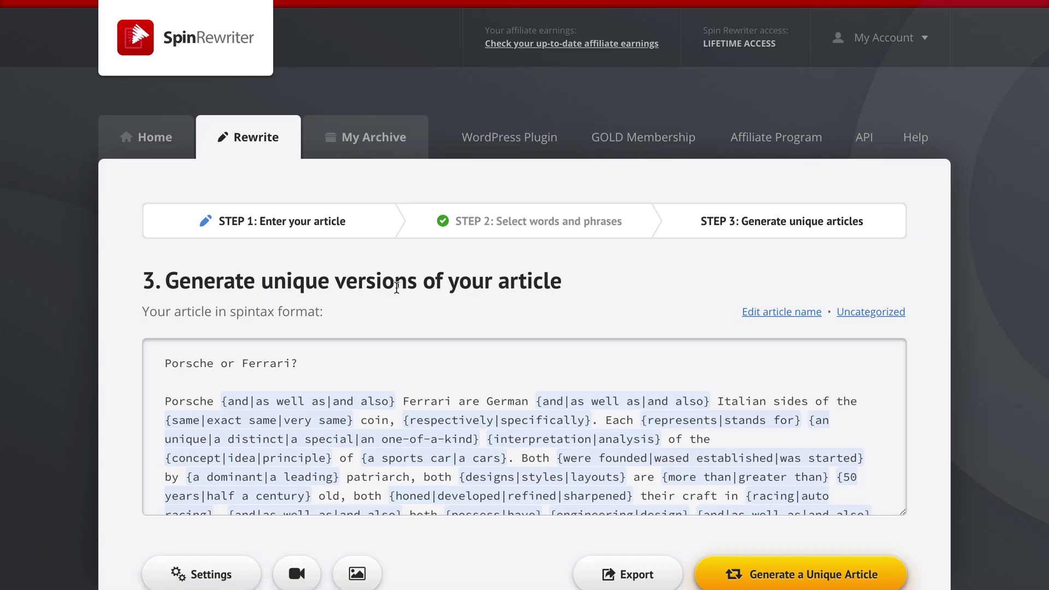
Return to My Archive and scroll down to the article table and pagination bar.
left_click(370, 140)
scroll(484, 178, "down", 3)
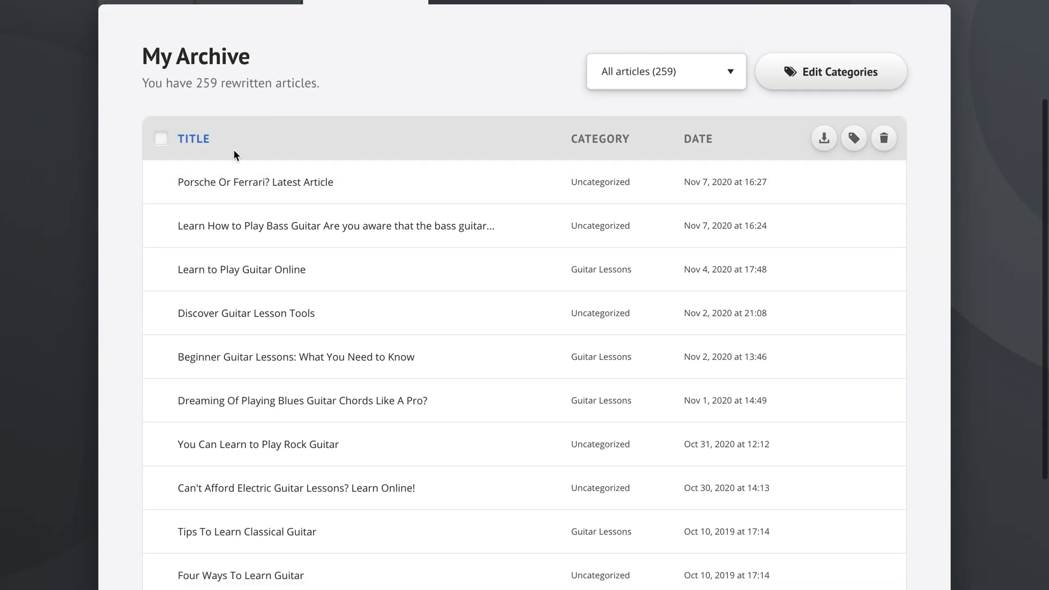
scroll(926, 212, "down", 1)
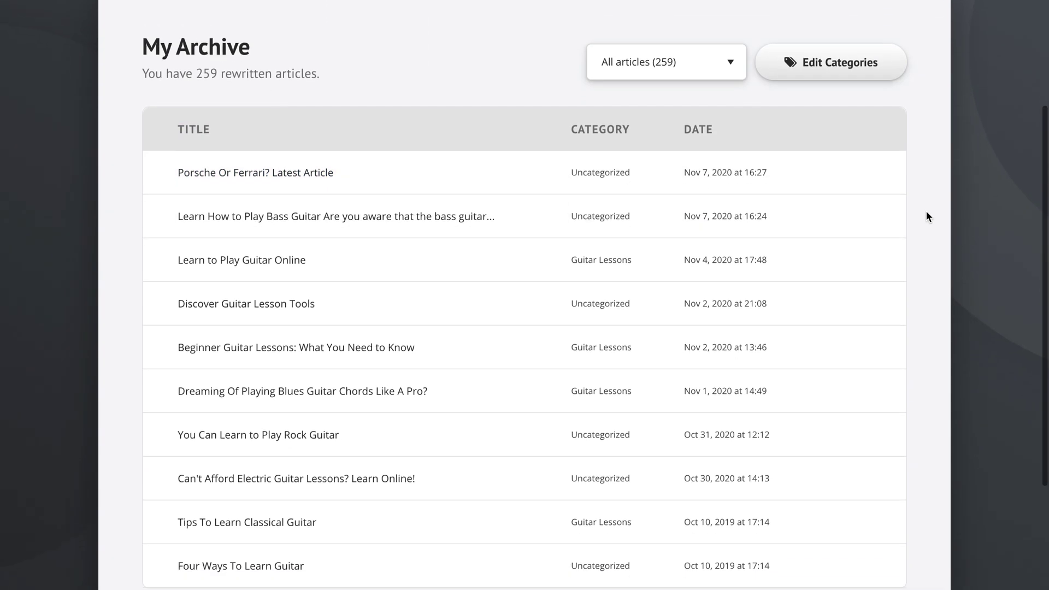
scroll(926, 212, "down", 2)
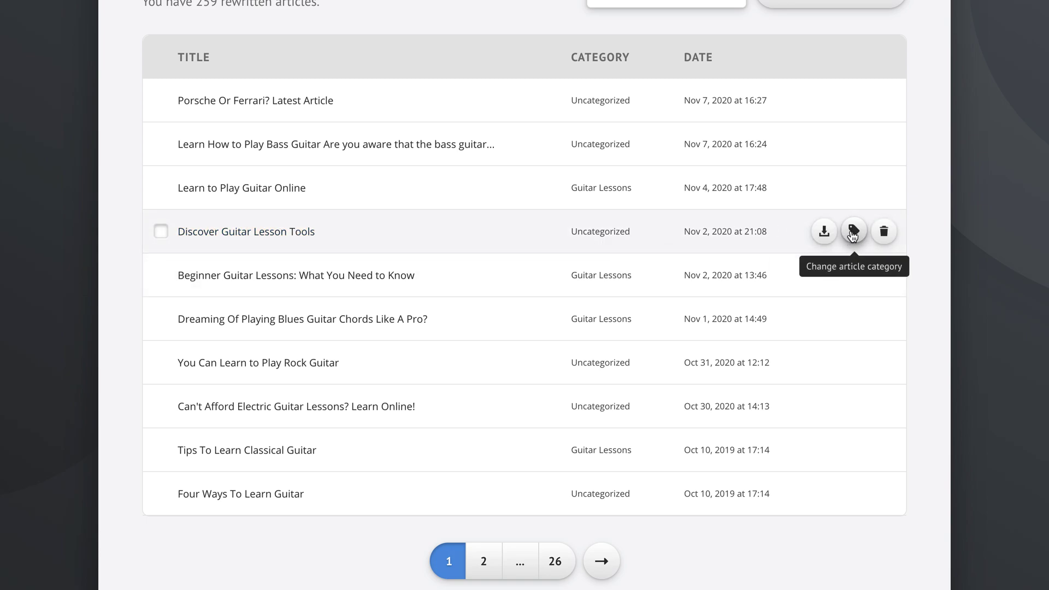
Change the category of 'Discover Guitar Lesson Tools' from Uncategorized to Guitar Lessons.
left_click(853, 233)
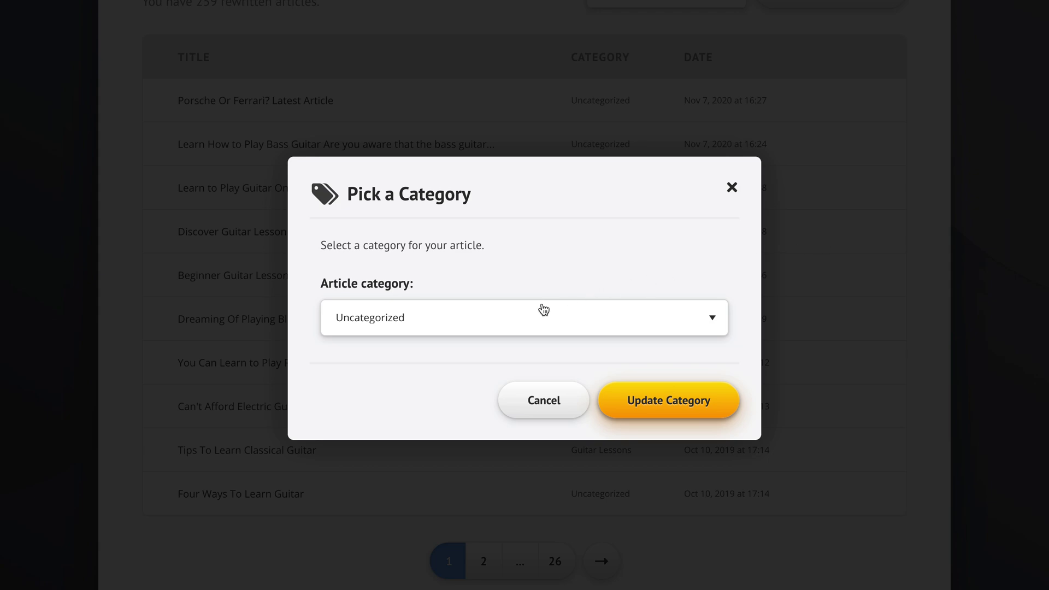
left_click(499, 319)
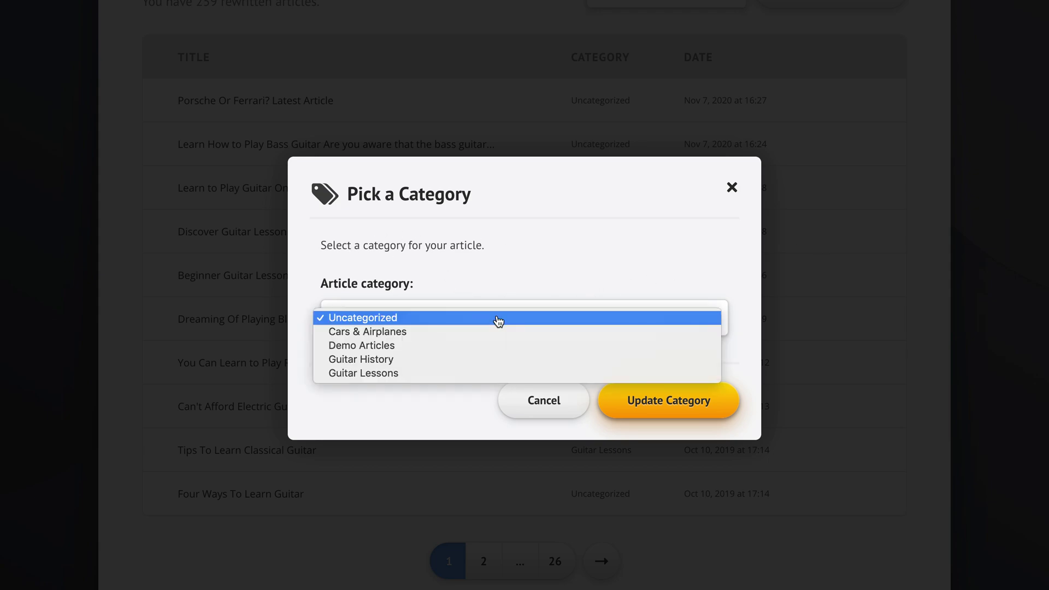
left_click(419, 374)
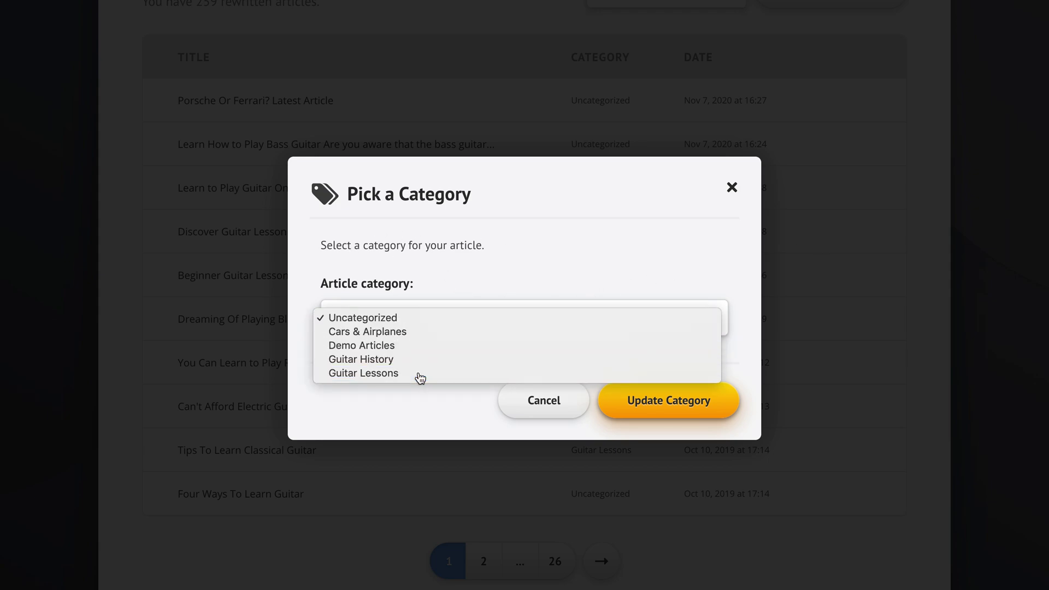
left_click(664, 397)
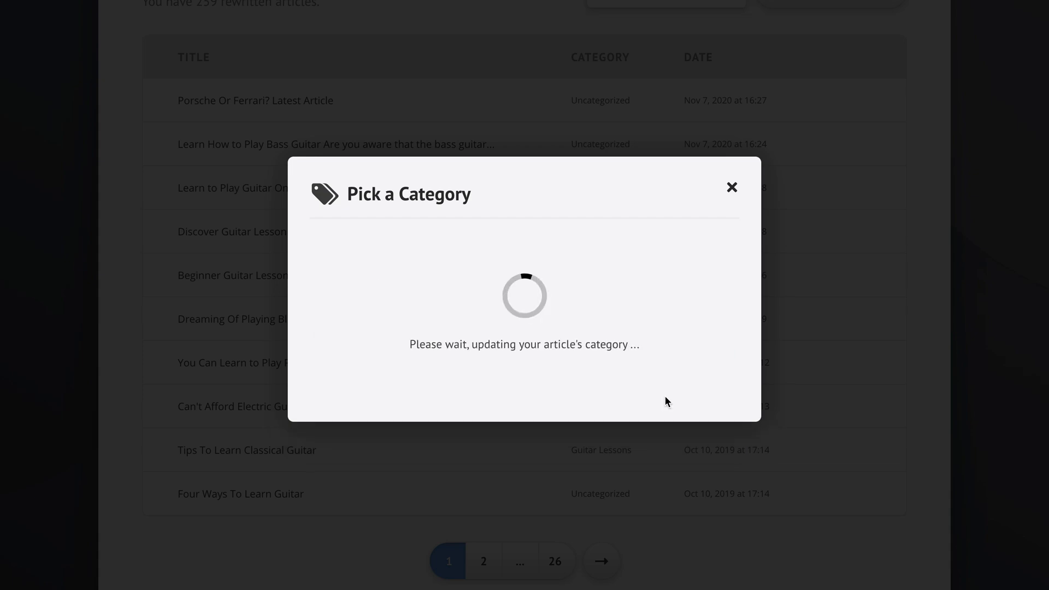
left_click(707, 367)
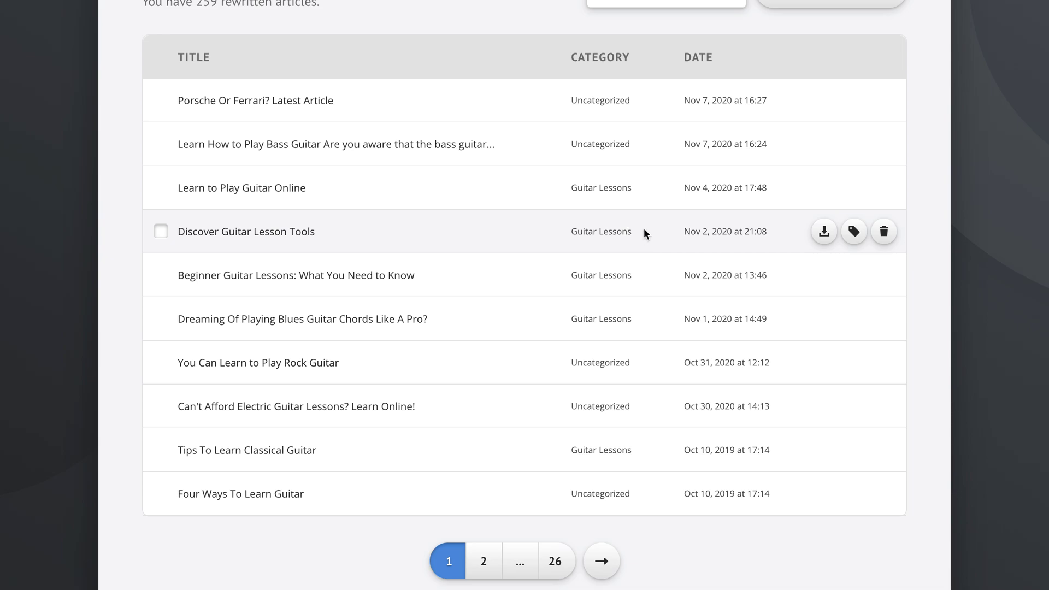
scroll(933, 189, "down", 1)
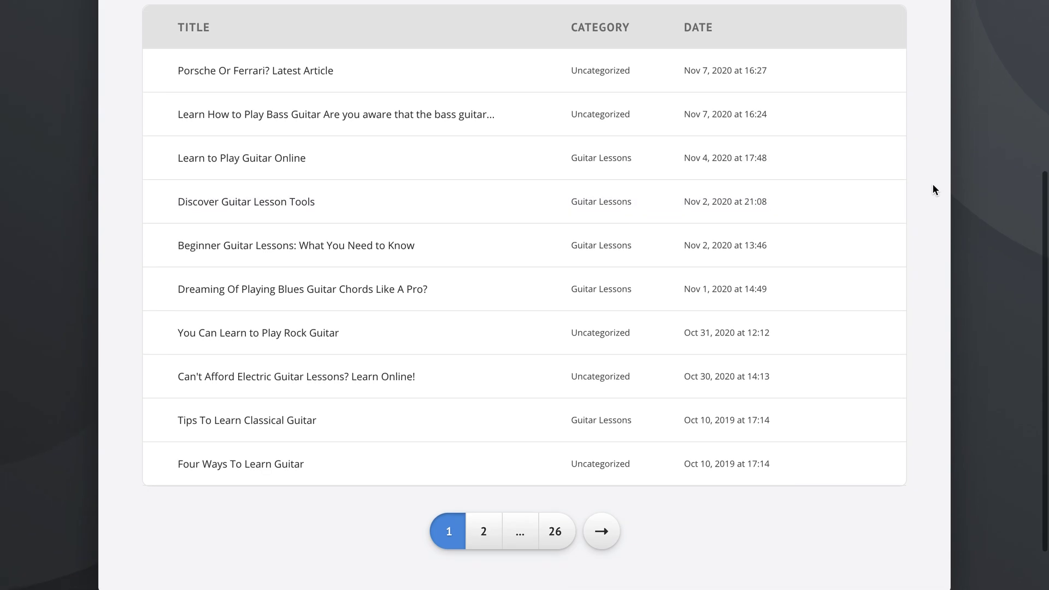
left_click(477, 541)
scroll(979, 373, "down", 3)
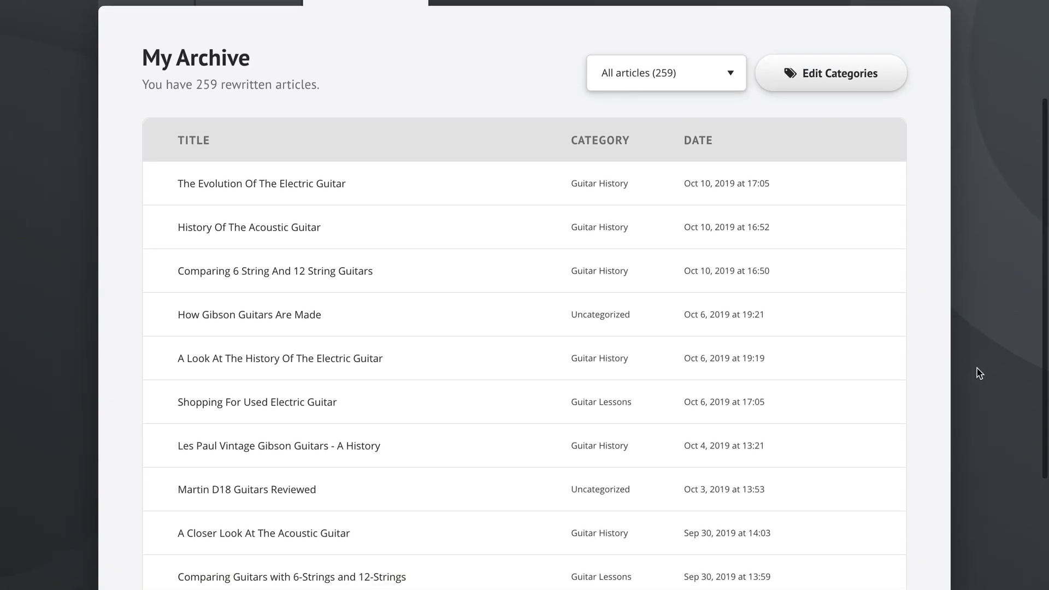
scroll(978, 373, "down", 3)
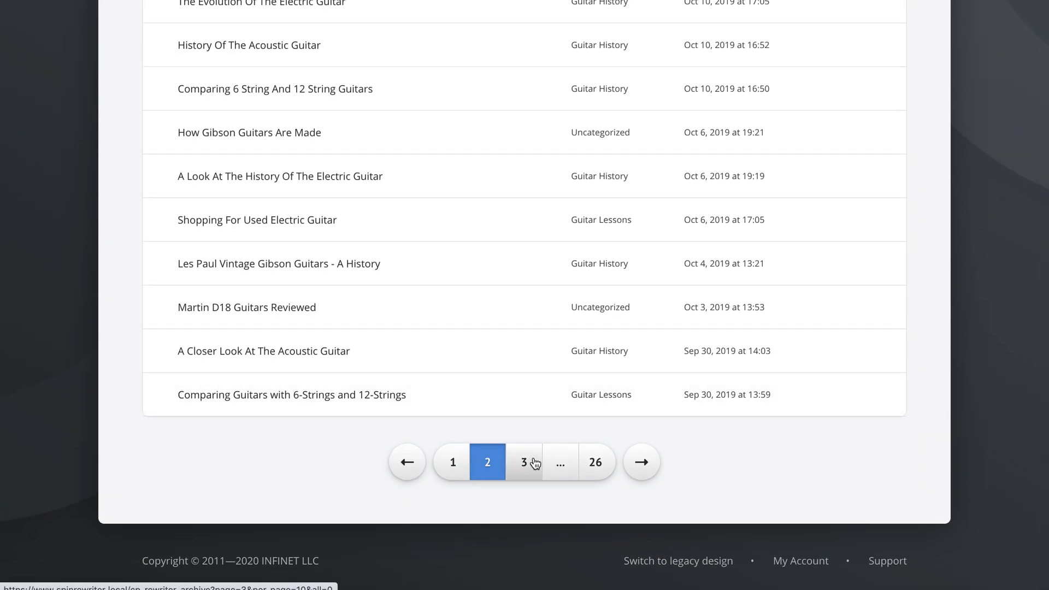
left_click(404, 463)
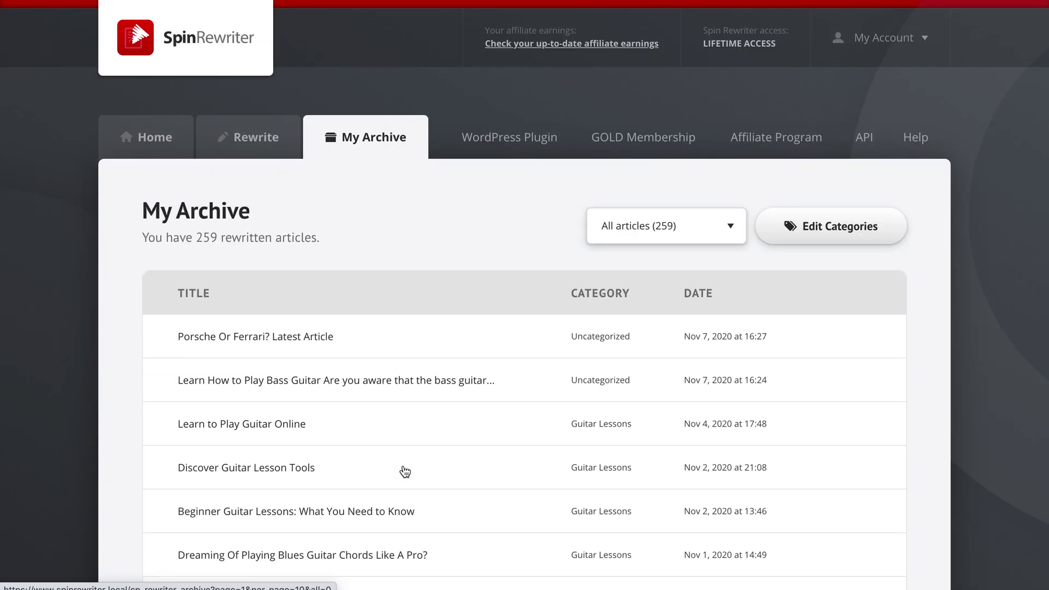
scroll(930, 356, "down", 3)
scroll(928, 352, "down", 3)
scroll(929, 352, "up", 3)
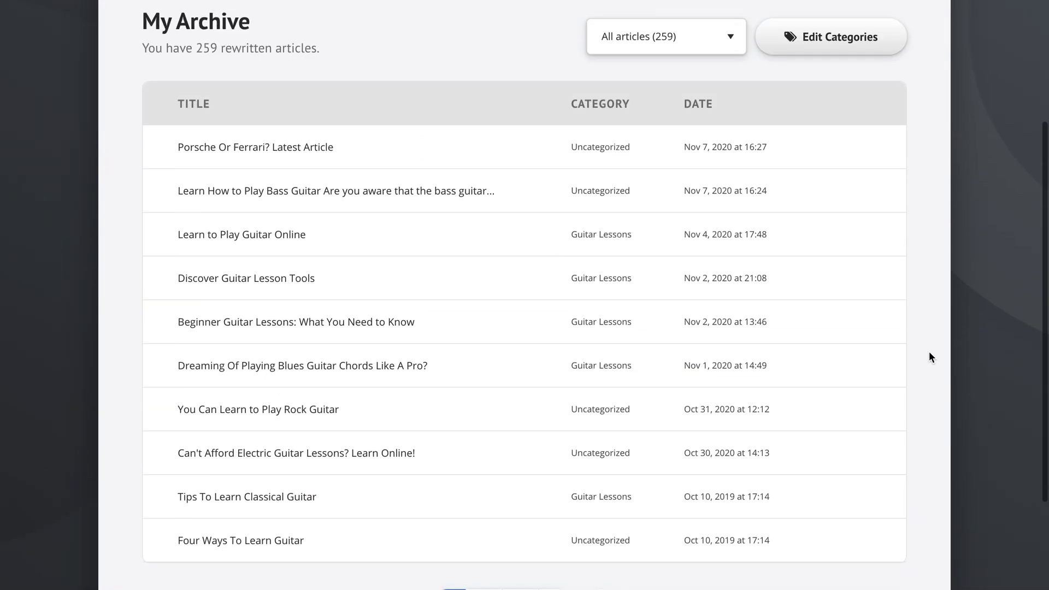
scroll(928, 352, "down", 1)
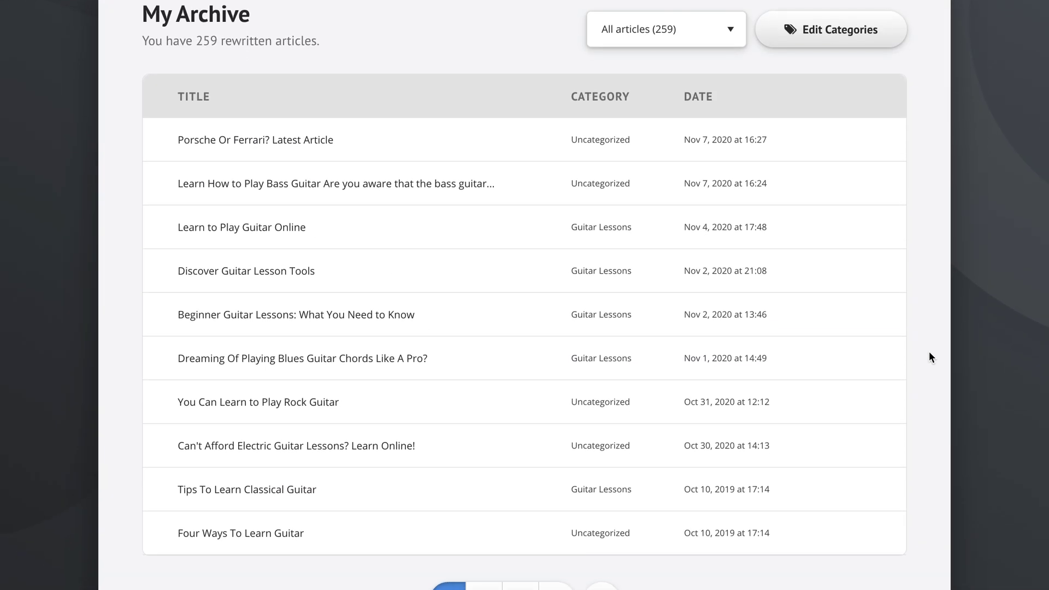
scroll(929, 352, "up", 1)
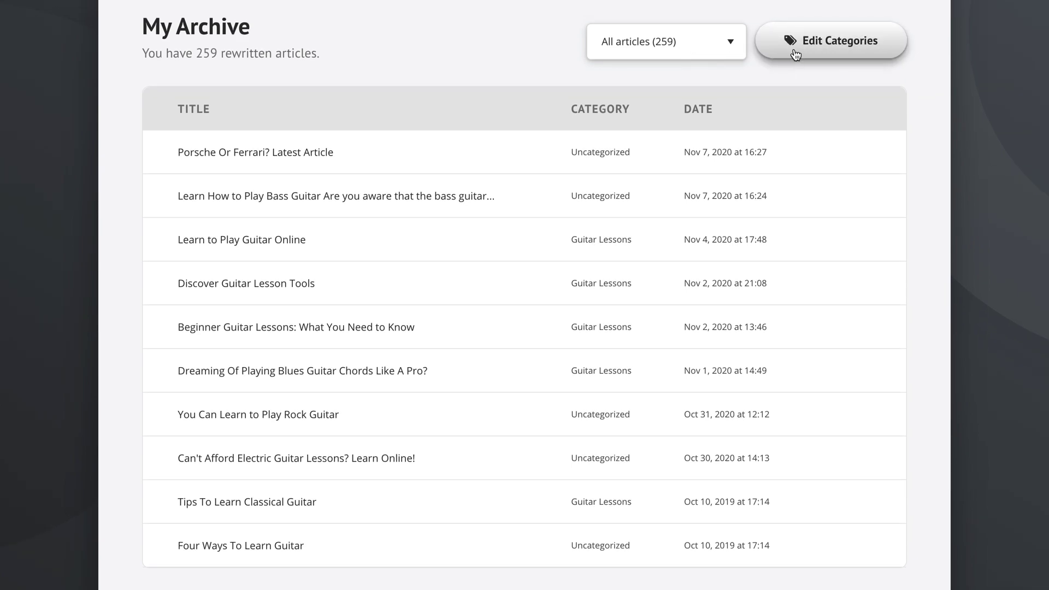
left_click(696, 42)
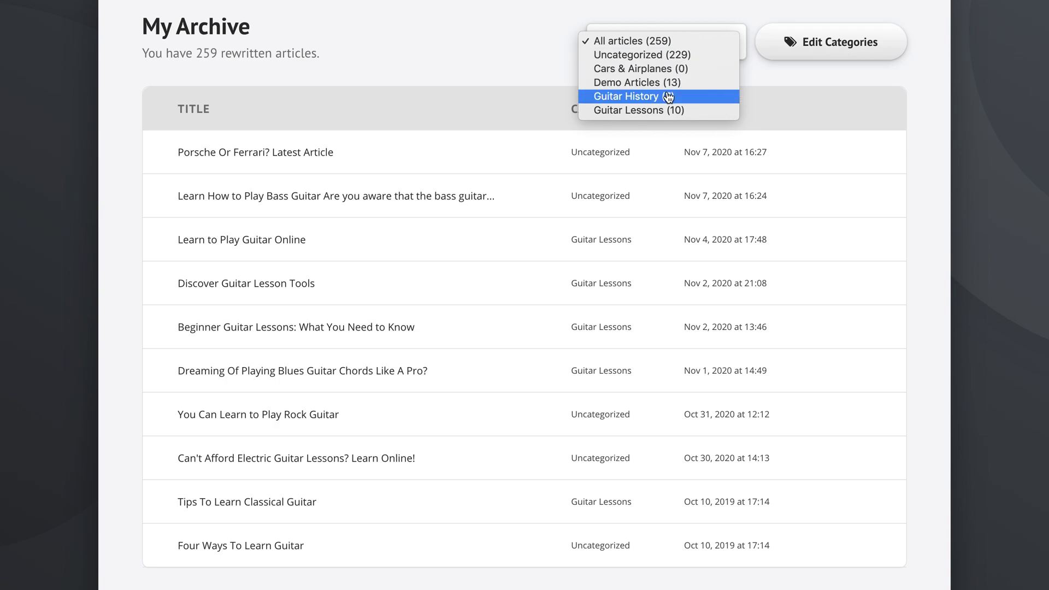
left_click(653, 69)
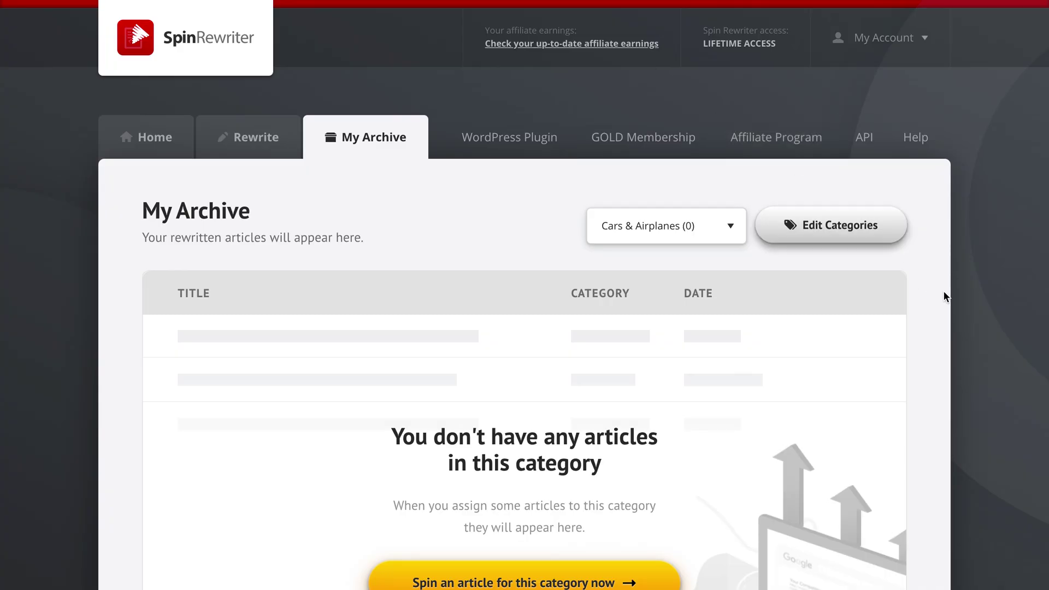
scroll(941, 286, "down", 3)
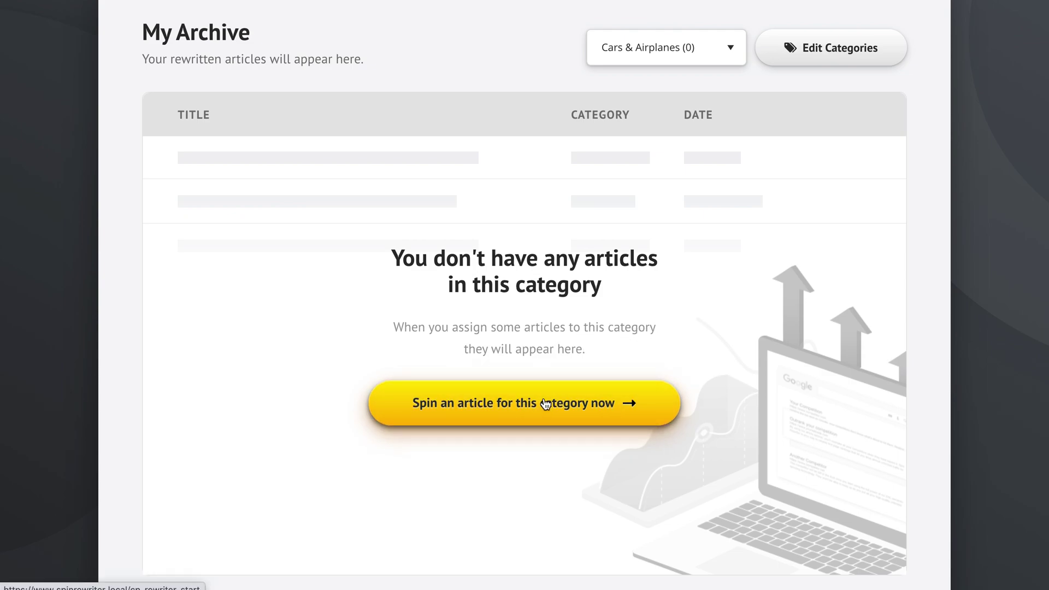
left_click(710, 58)
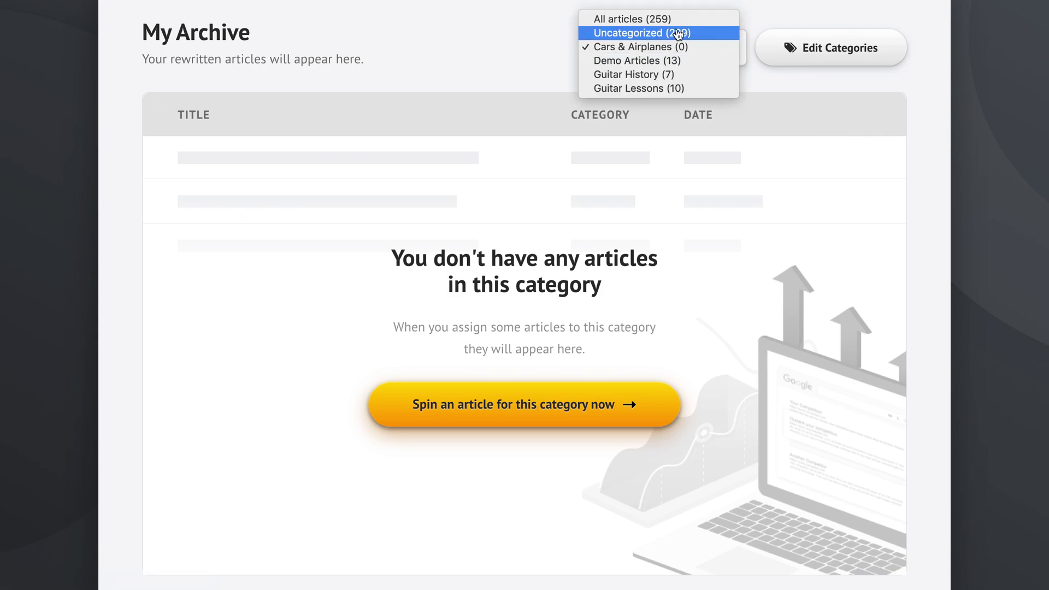
left_click(653, 19)
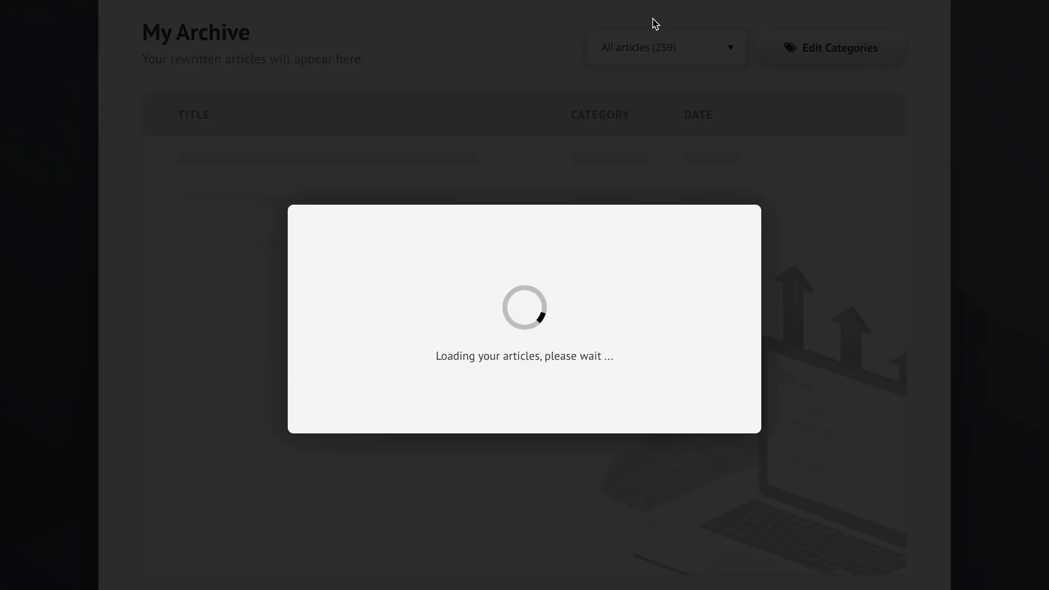
scroll(452, 202, "down", 3)
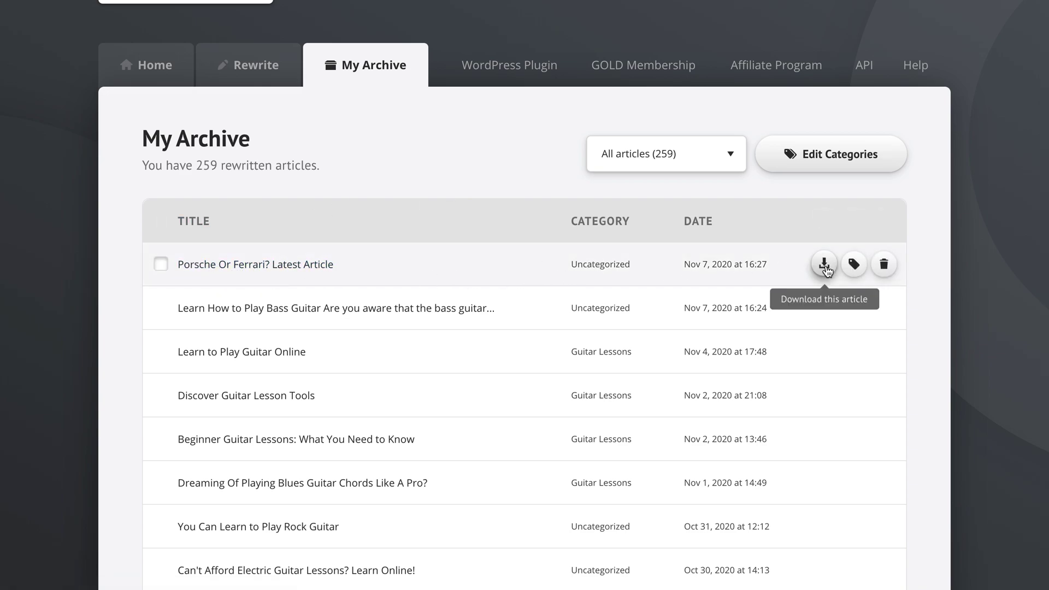
Assign 'Porsche Or Ferrari? Latest Article' to the Cars & Airplanes category.
left_click(854, 264)
left_click(637, 314)
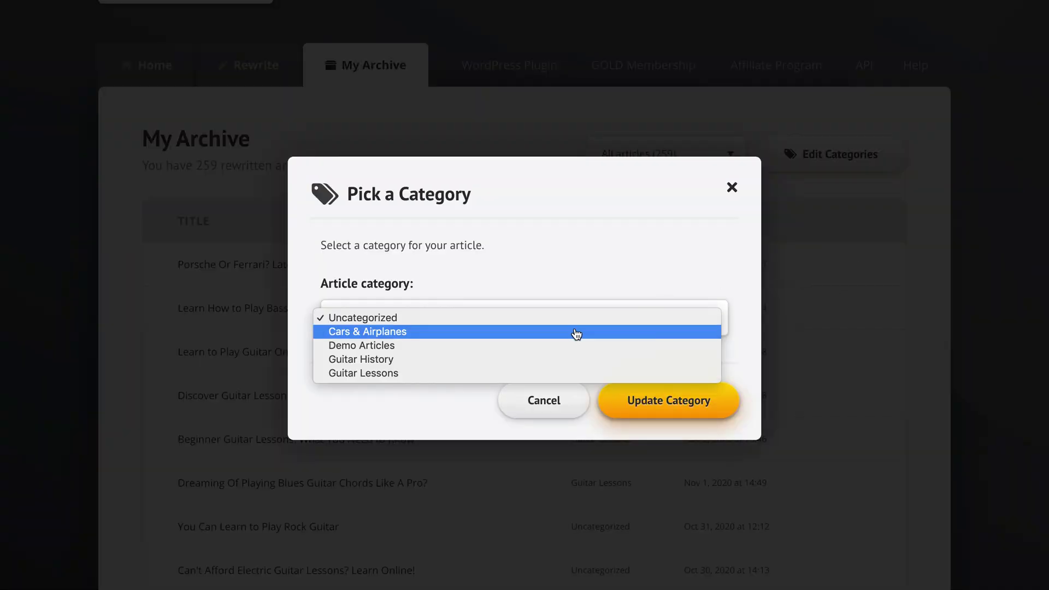
left_click(549, 334)
left_click(678, 405)
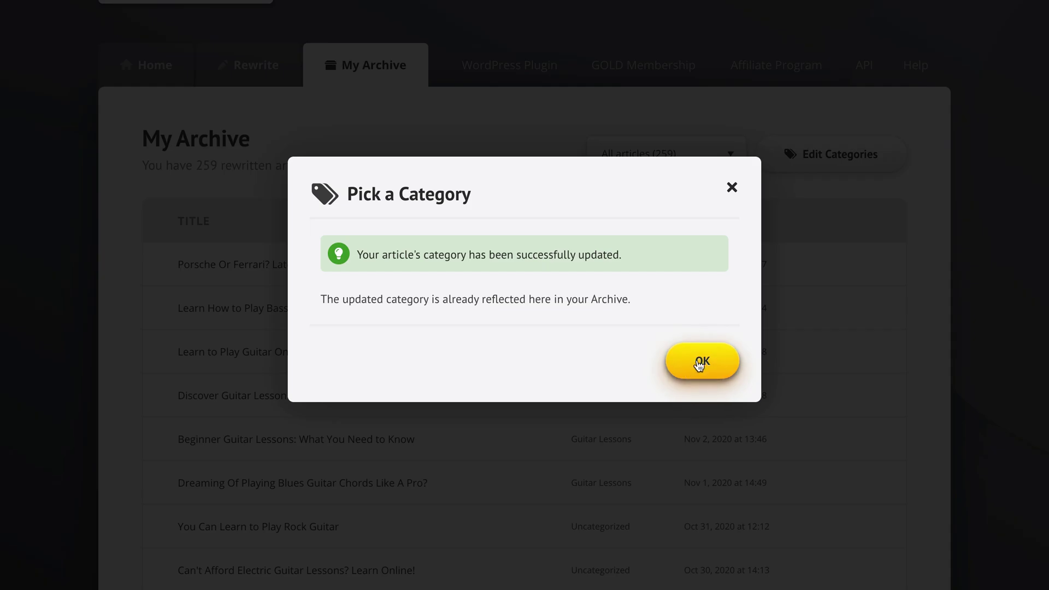
left_click(701, 360)
scroll(960, 269, "down", 1)
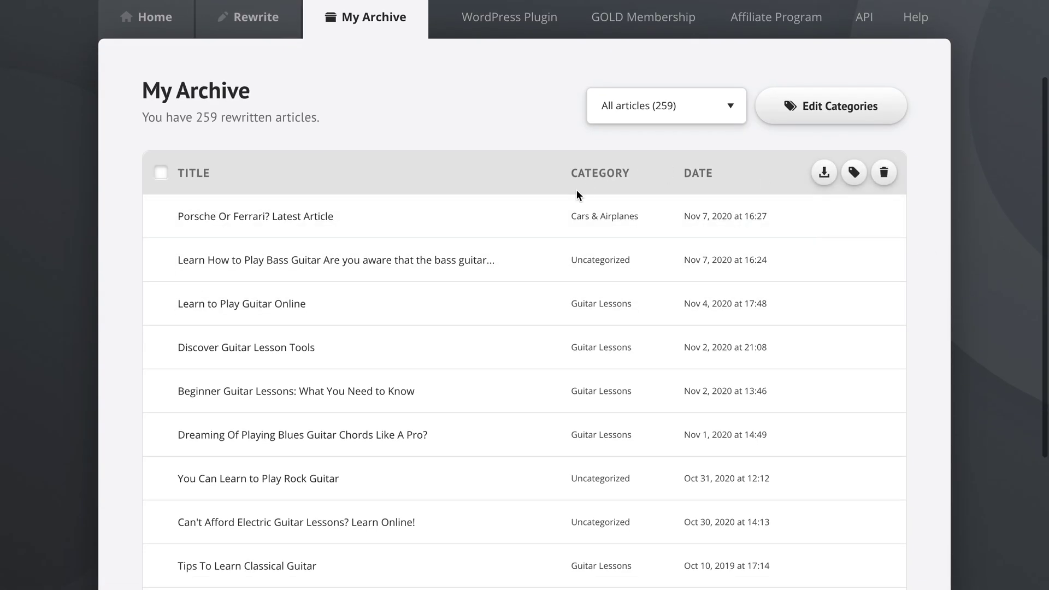
scroll(936, 243, "down", 2)
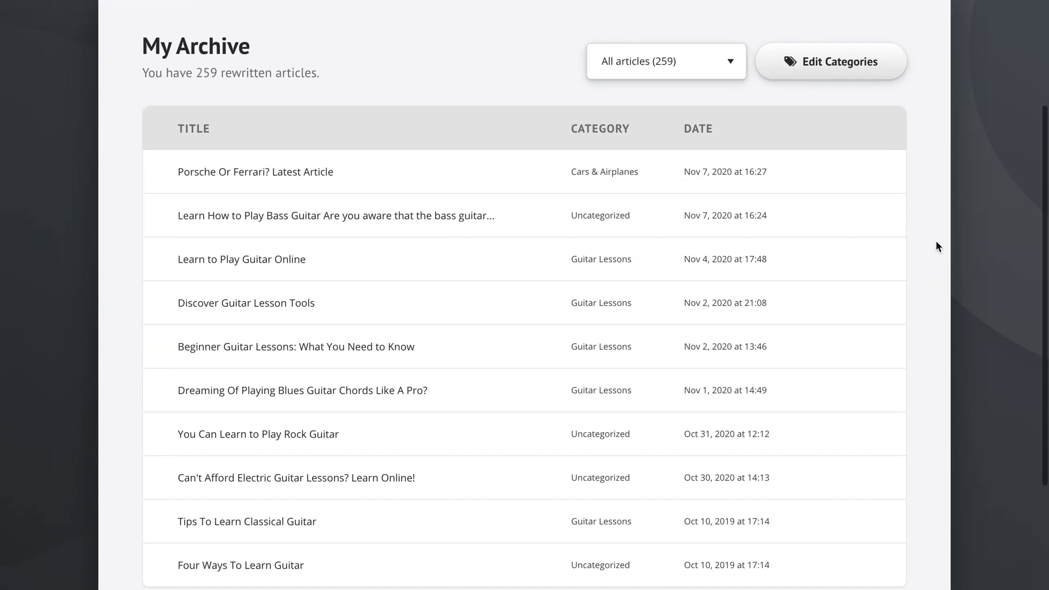
scroll(935, 244, "up", 1)
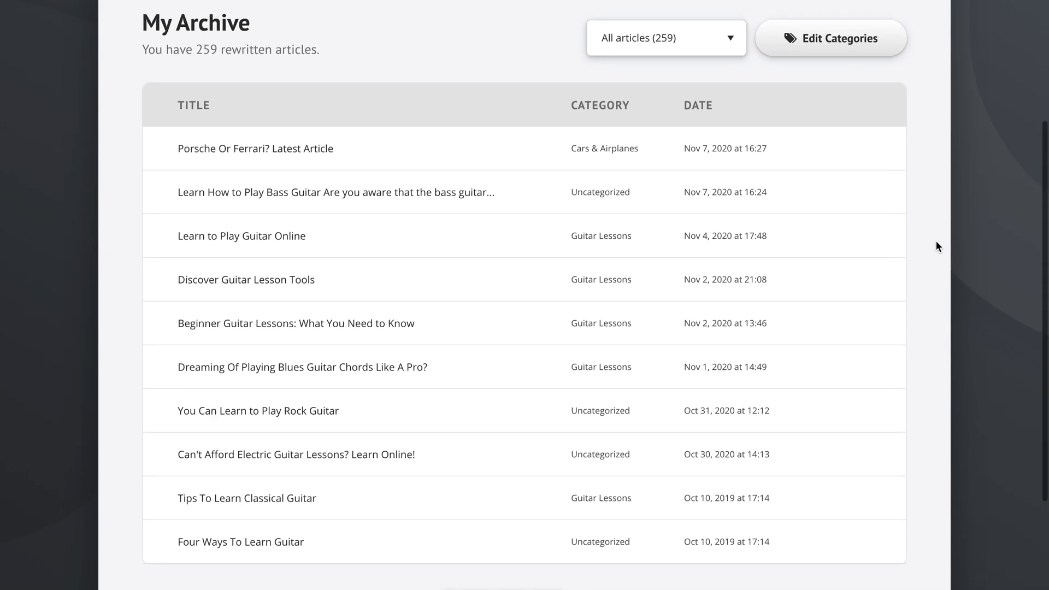
left_click(838, 48)
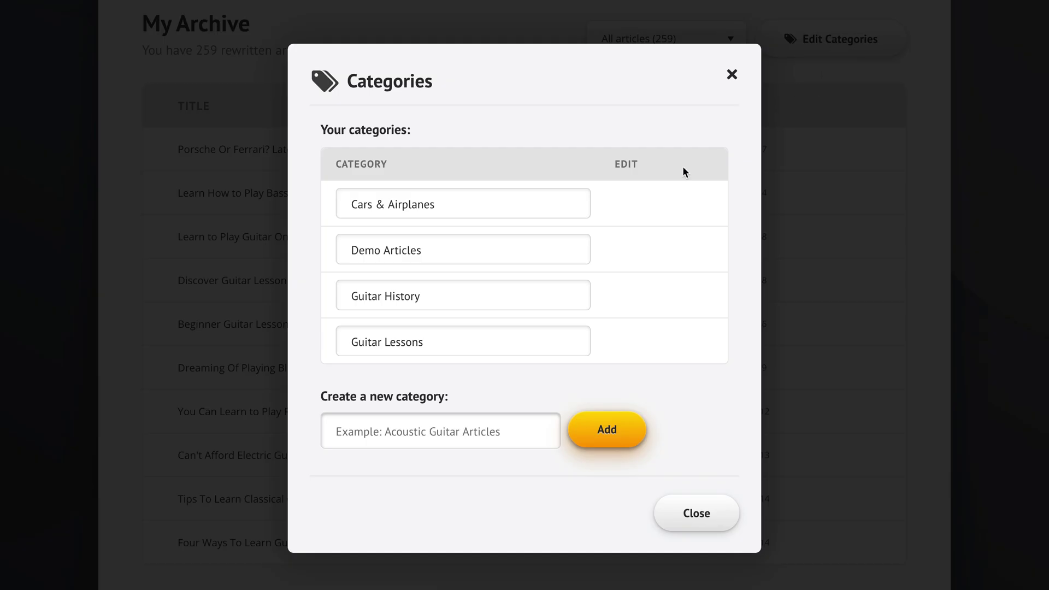
left_click(465, 203)
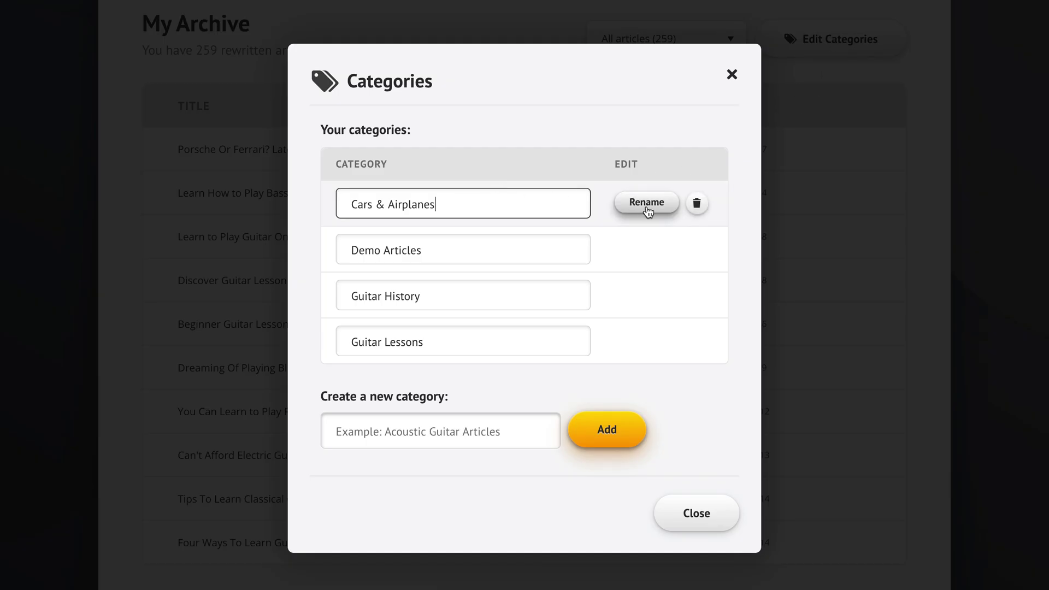
left_click(679, 510)
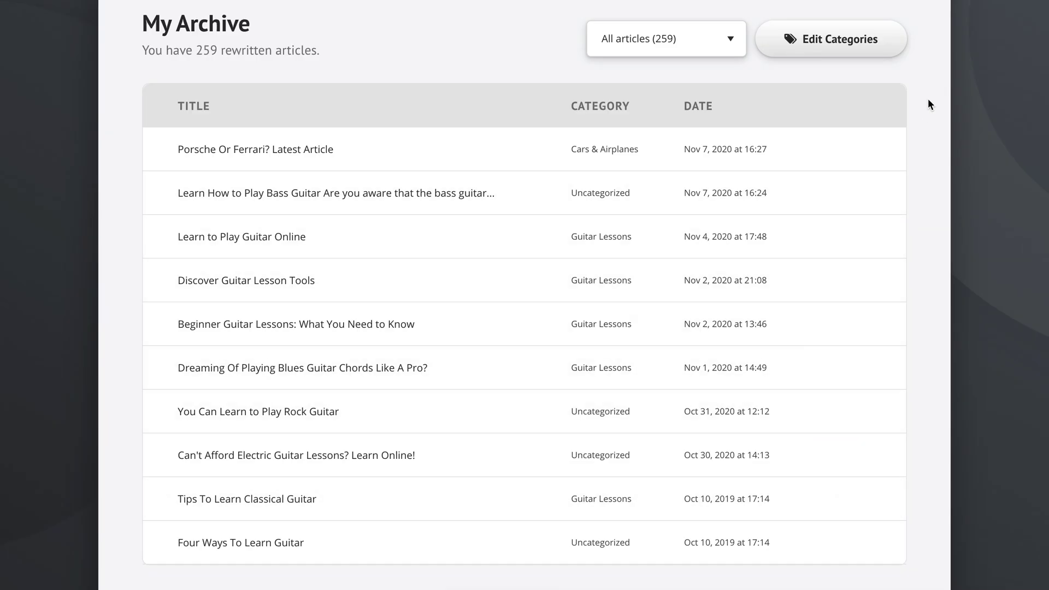
left_click(679, 40)
left_click(680, 41)
left_click(845, 47)
mouse_move(485, 208)
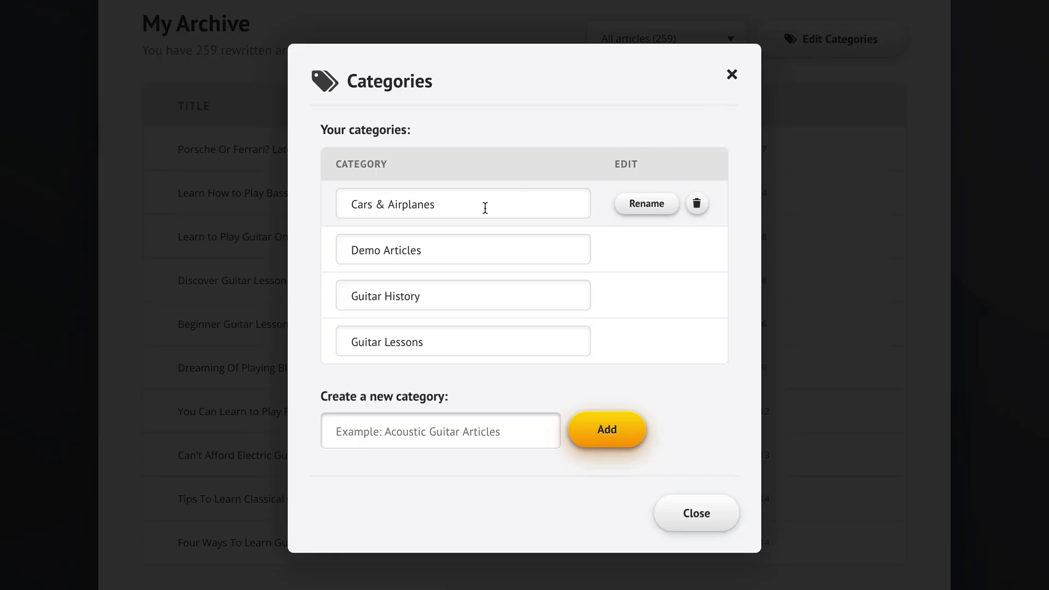
left_click(494, 202)
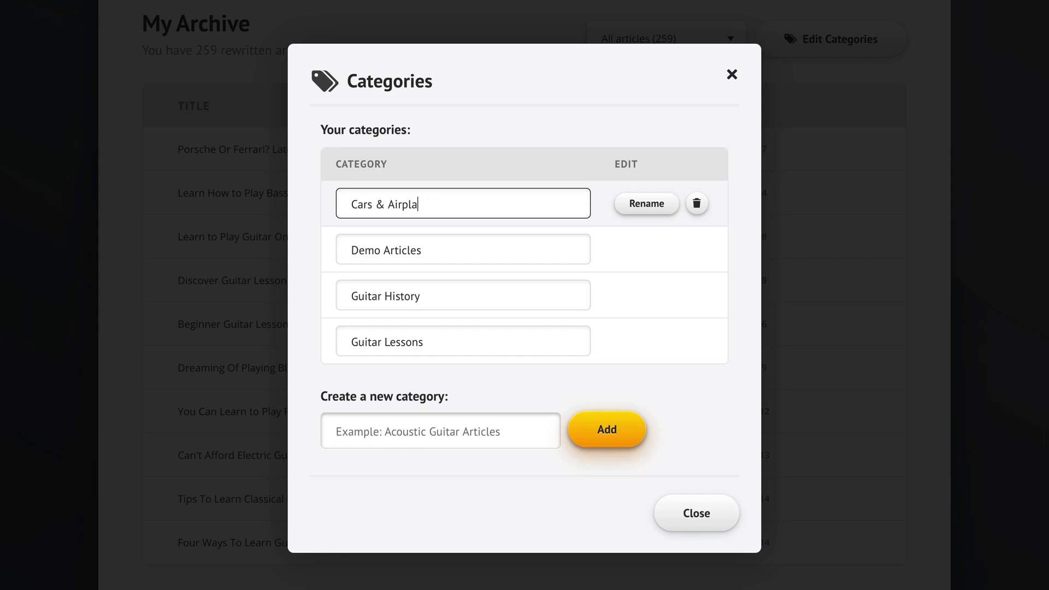
left_click(698, 204)
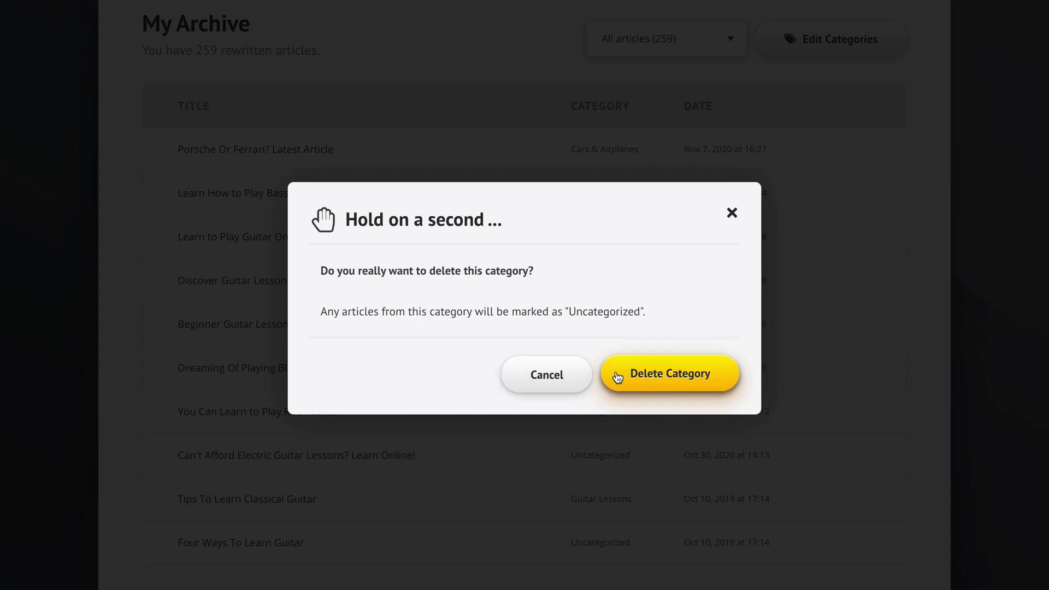
left_click(545, 375)
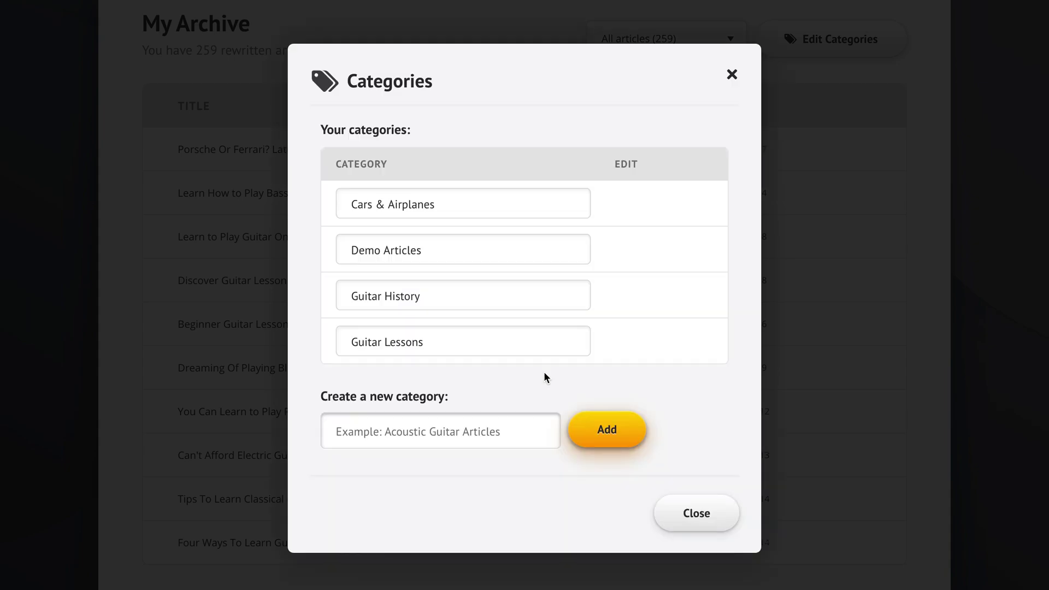
Create a new category named German Car Brands.
left_click(445, 428)
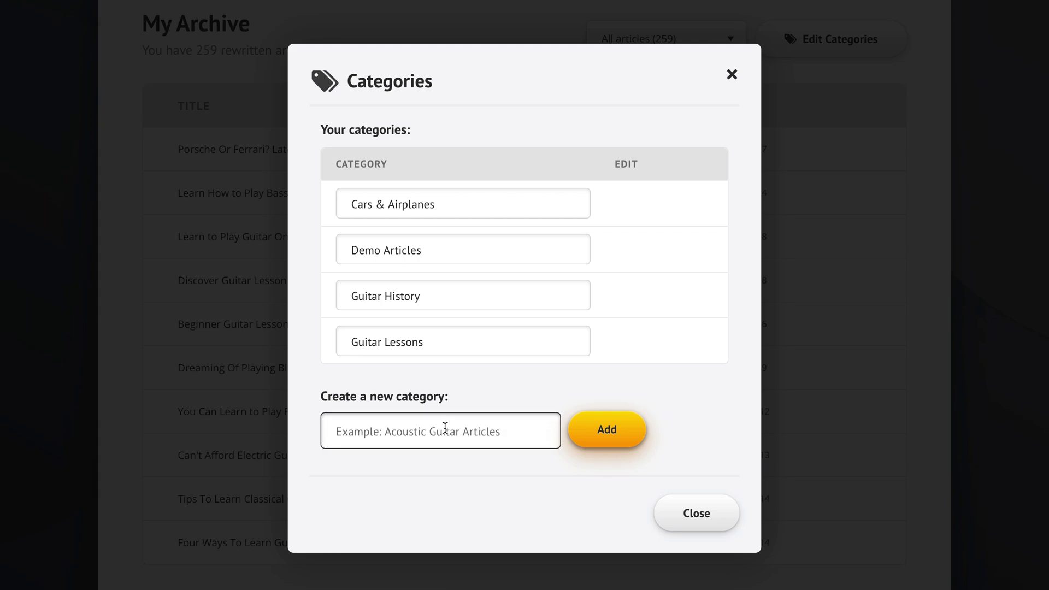
type("German Car Brands")
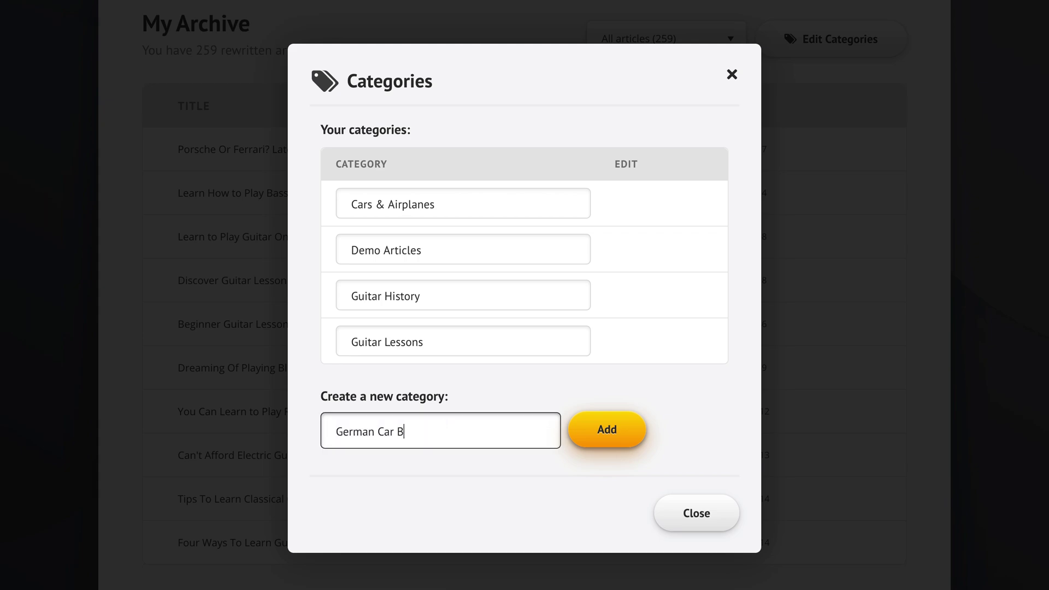
left_click(631, 441)
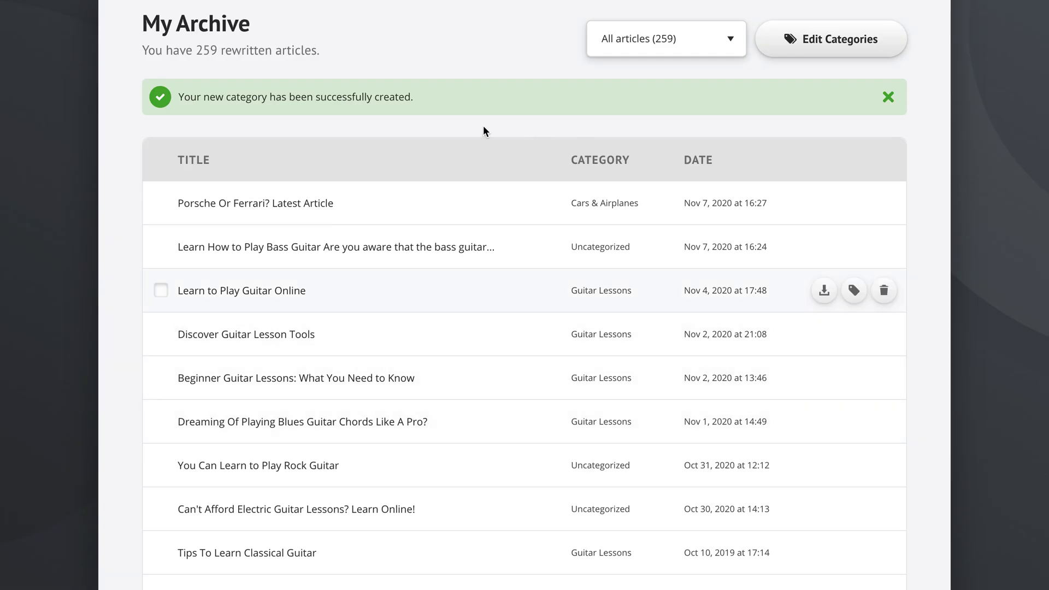
left_click(888, 97)
Filter the archive by German Car Brands to confirm it is empty, then show all 259 articles.
left_click(696, 42)
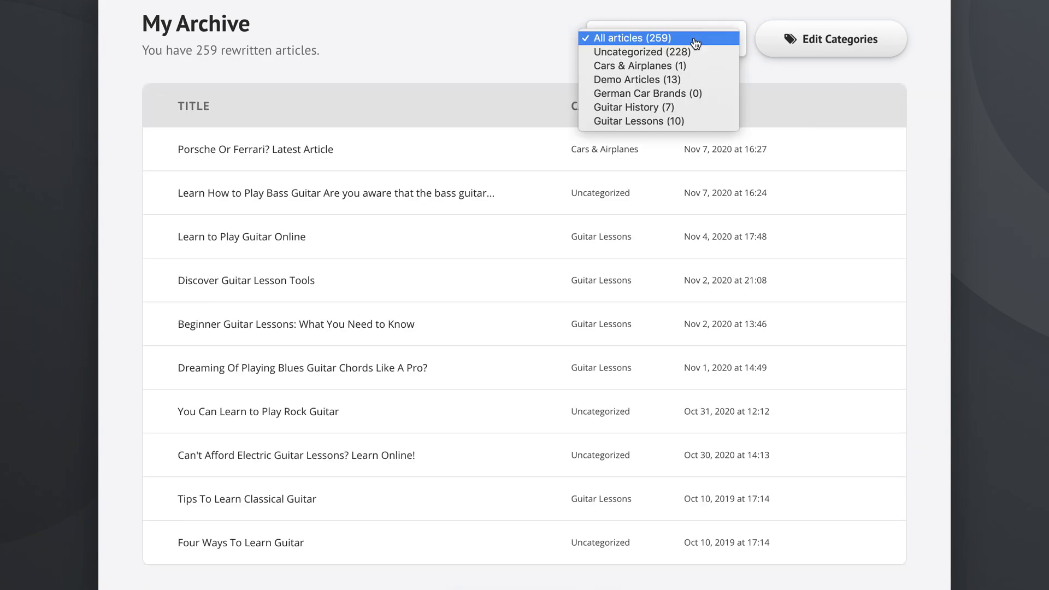
left_click(687, 99)
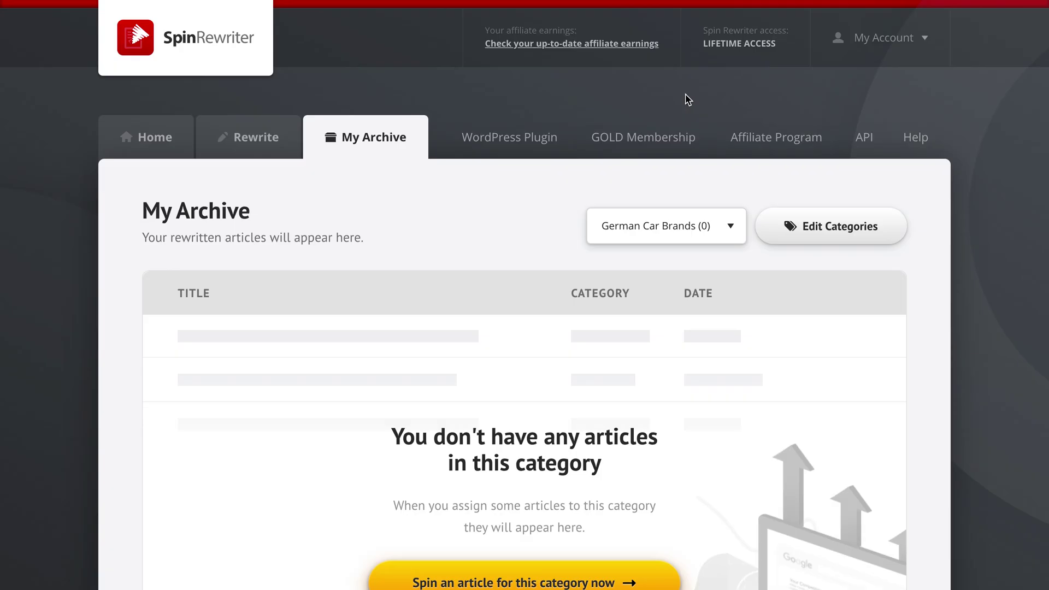
left_click(666, 226)
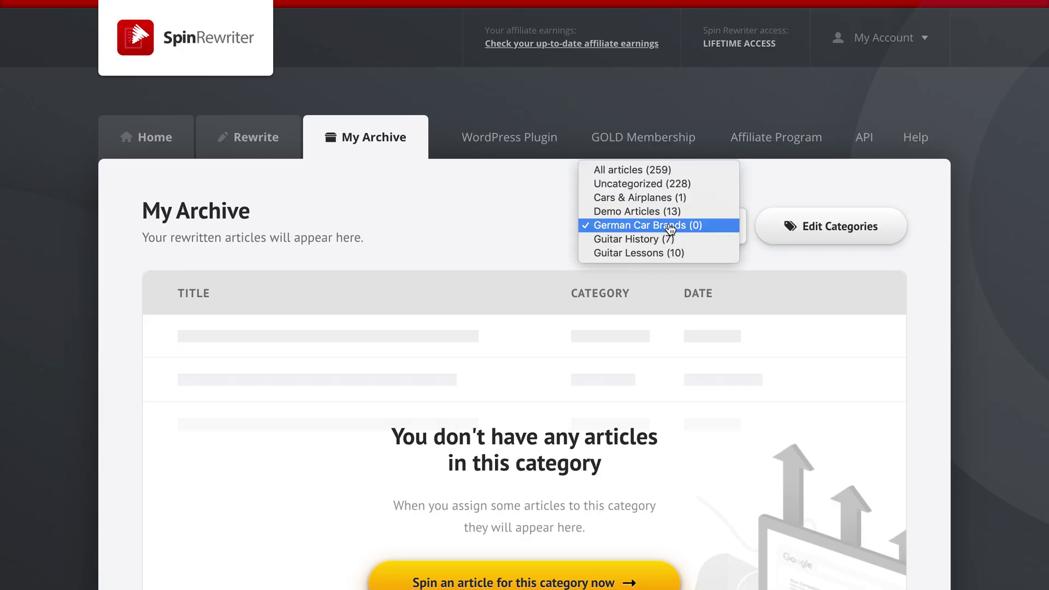
left_click(638, 174)
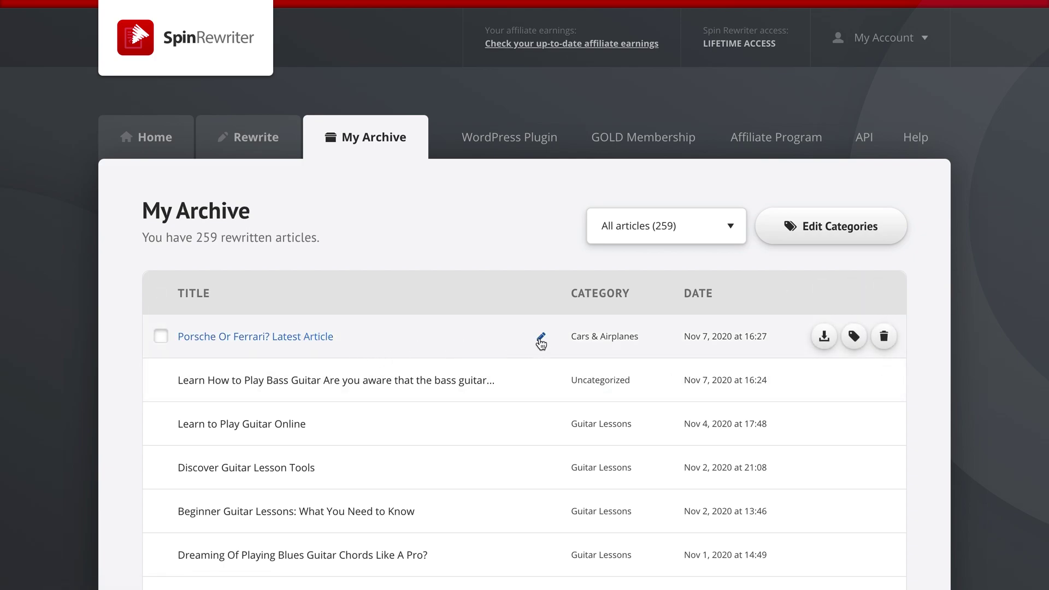
Rename the article to 'Porsche or Ferrari?', dropping 'Latest Article' and lowercasing 'or'.
left_click(540, 339)
left_click(387, 319)
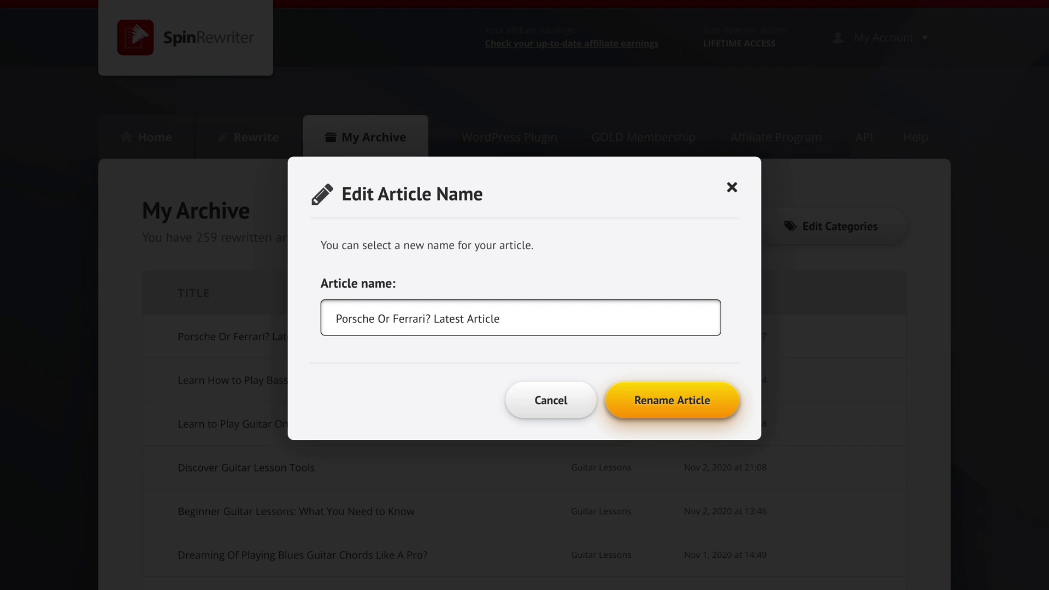
key("BackSpace")
key("BackSpace")
type("0r")
key("BackSpace")
type("o")
left_click(411, 319)
key("shift+End")
key("BackSpace")
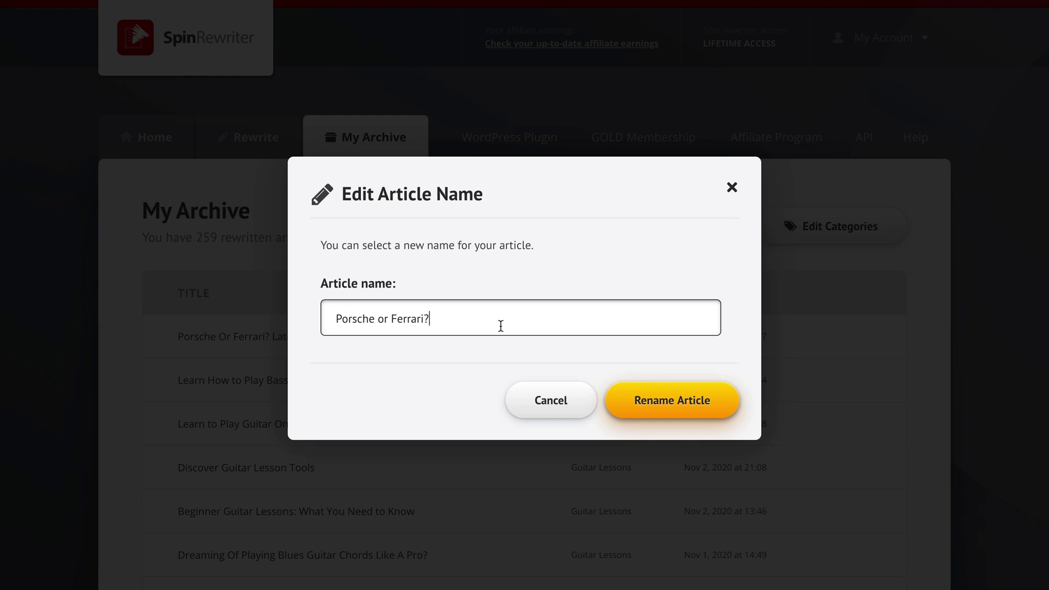
left_click(676, 402)
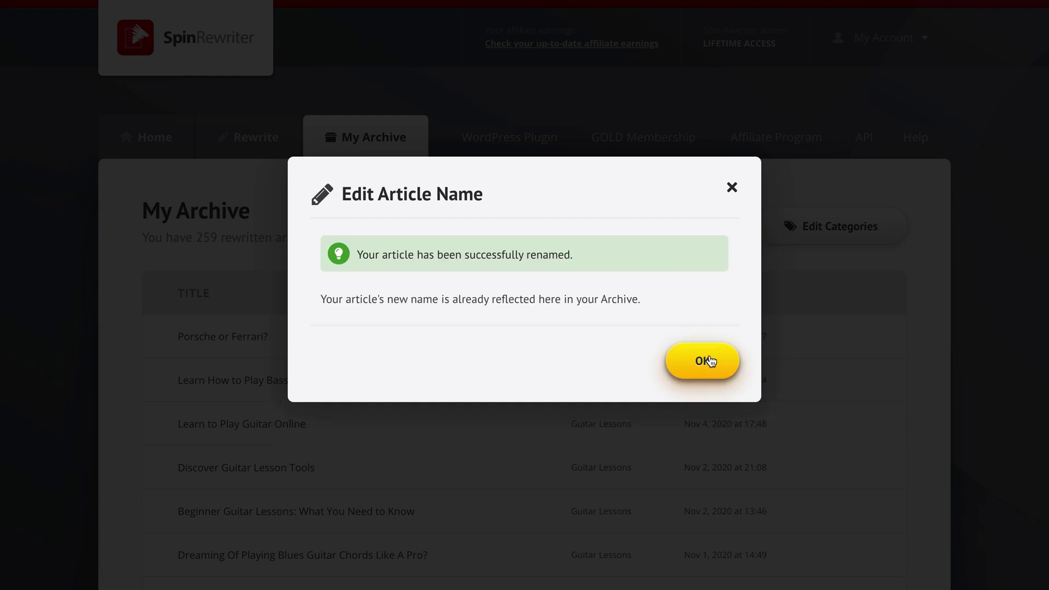
left_click(704, 360)
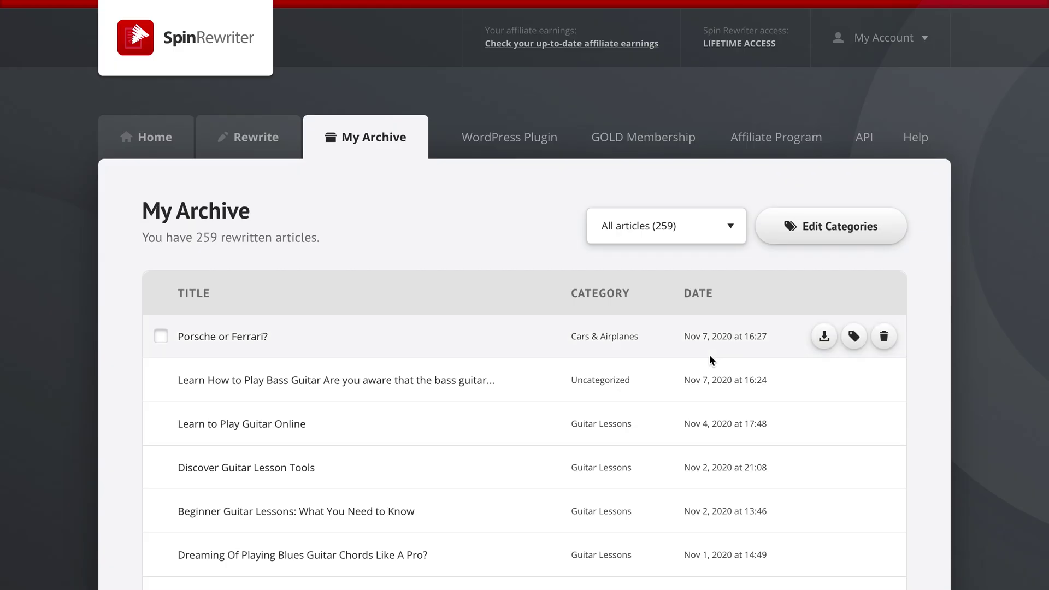
Move 'Porsche or Ferrari?' into the German Car Brands category.
left_click(854, 336)
left_click(580, 314)
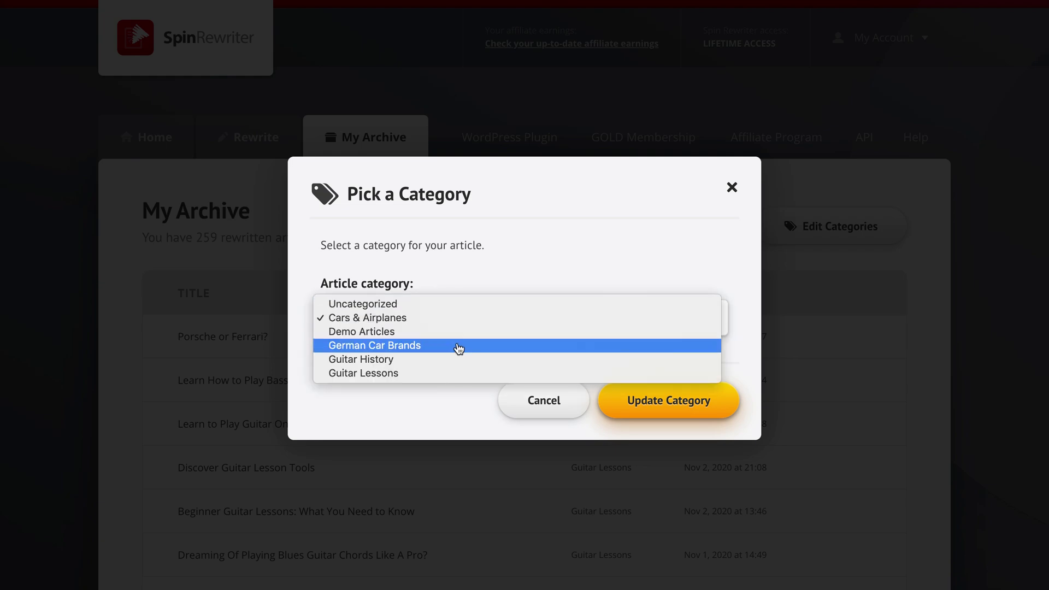
left_click(459, 347)
left_click(662, 407)
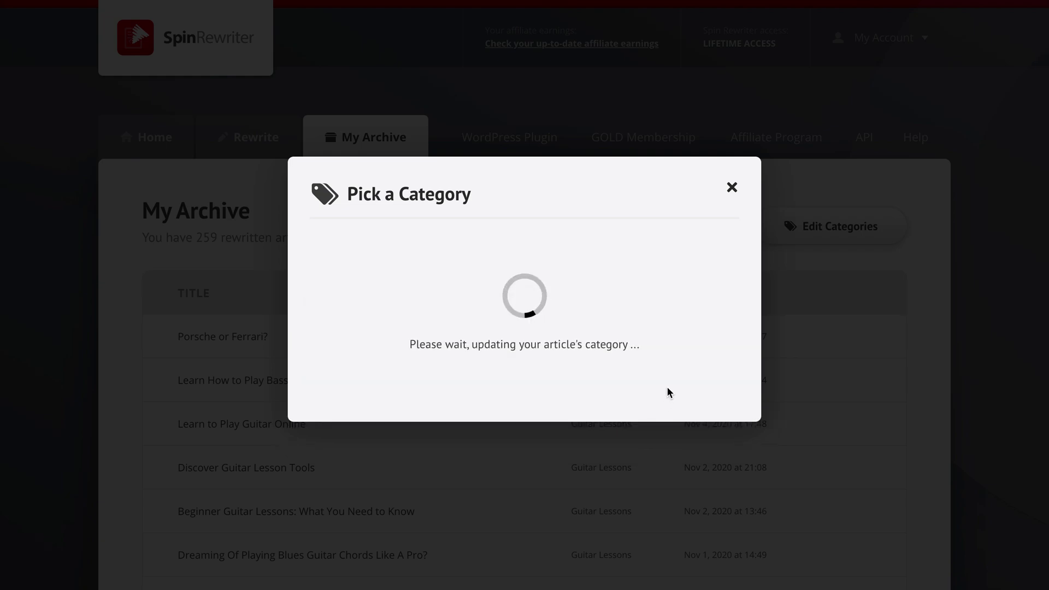
left_click(700, 364)
scroll(934, 322, "down", 1)
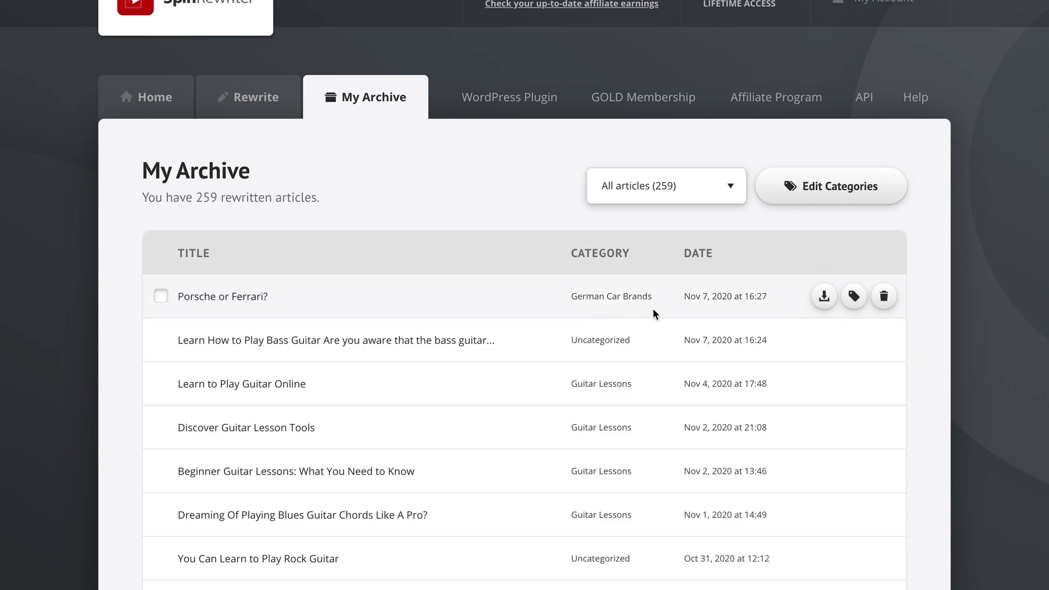
left_click(833, 197)
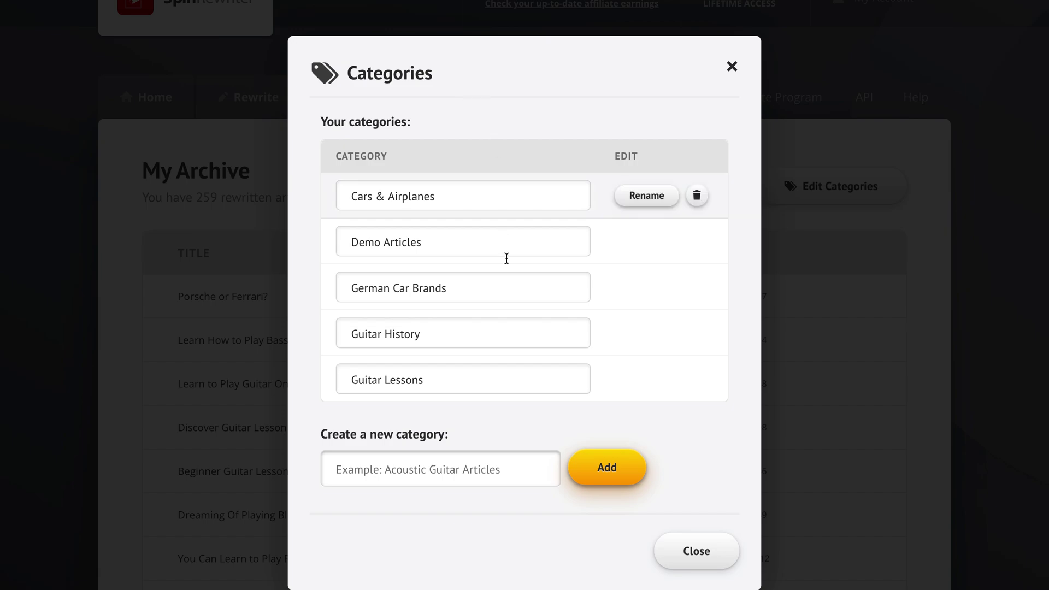
Delete the German Car Brands category from the Categories list and close the success message.
mouse_move(559, 285)
left_click(694, 288)
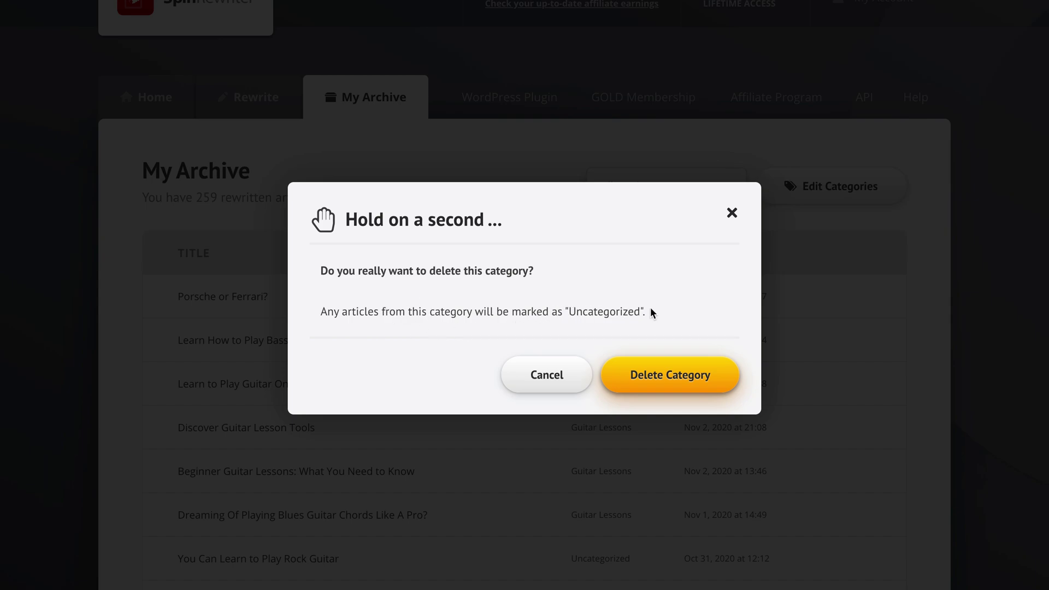
left_click(666, 374)
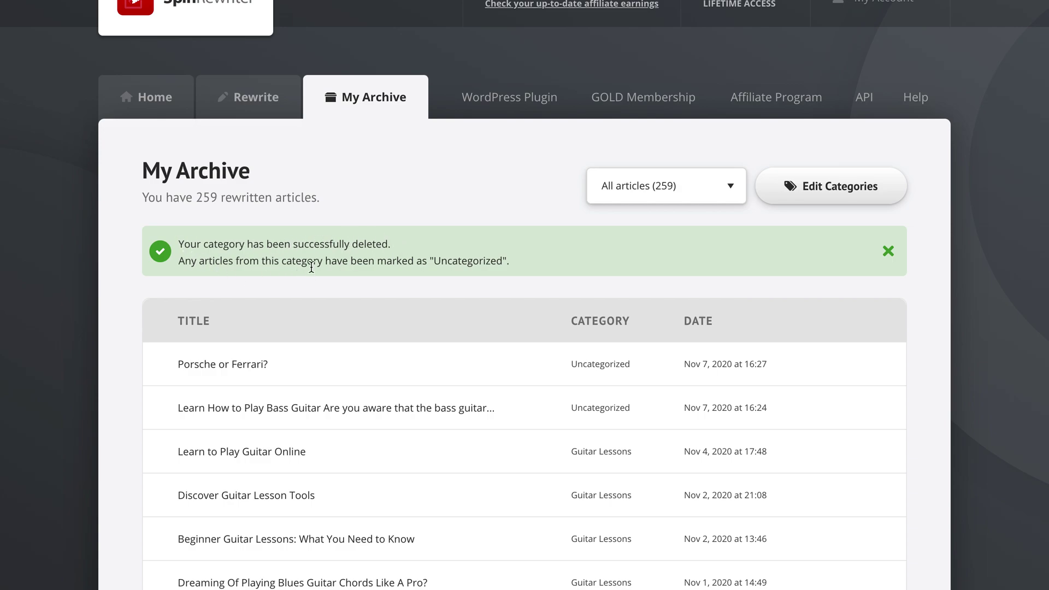
left_click(885, 253)
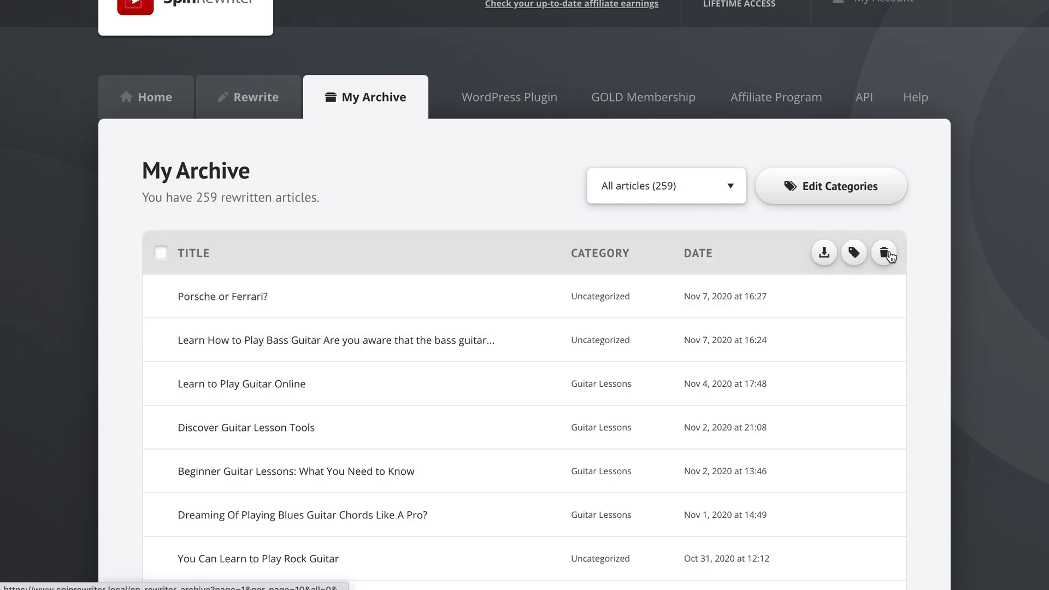
scroll(913, 276, "down", 2)
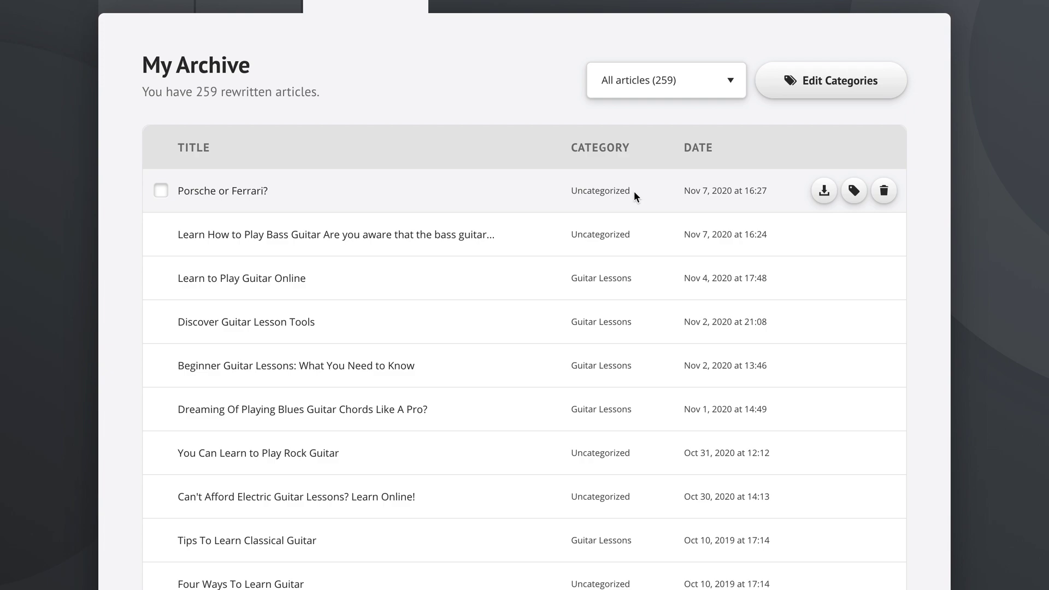
scroll(935, 228, "down", 1)
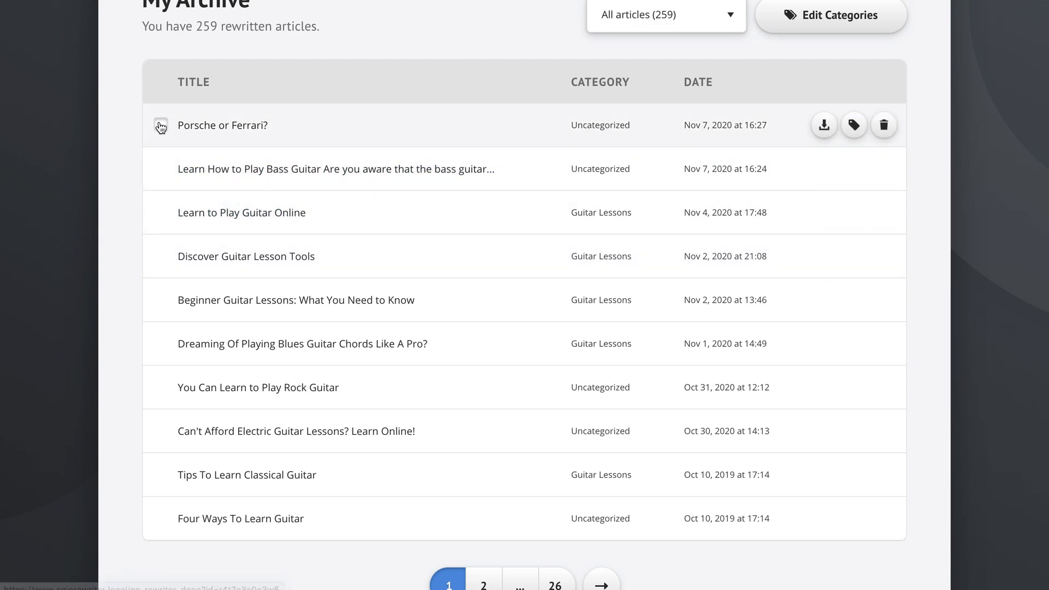
Select 'Porsche or Ferrari?' and 'Beginner Guitar Lessons: What You Need to Know' in the archive.
left_click(161, 125)
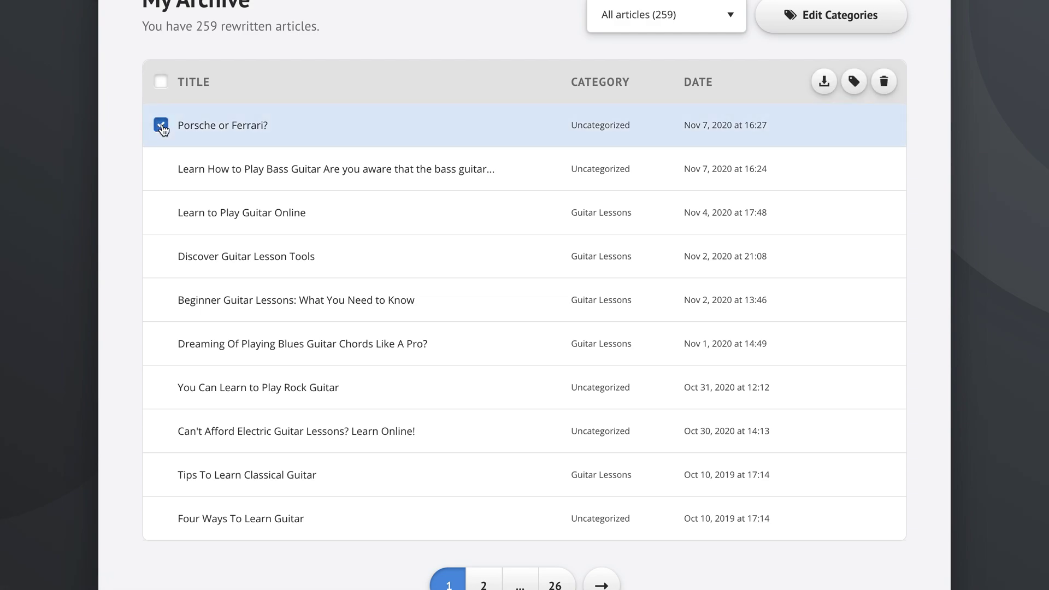
left_click(161, 212)
left_click(160, 298)
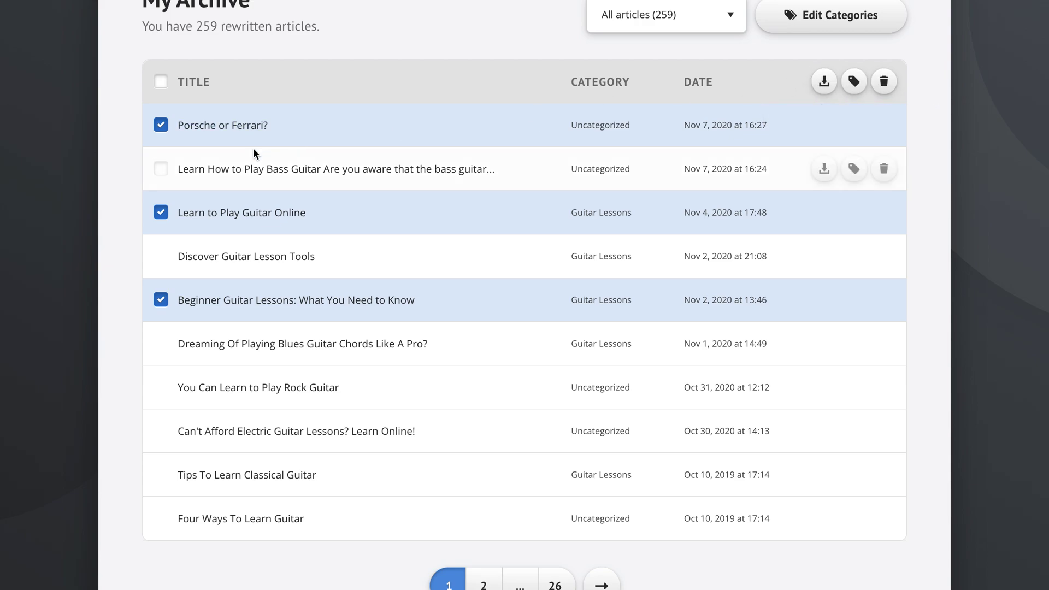
left_click(161, 214)
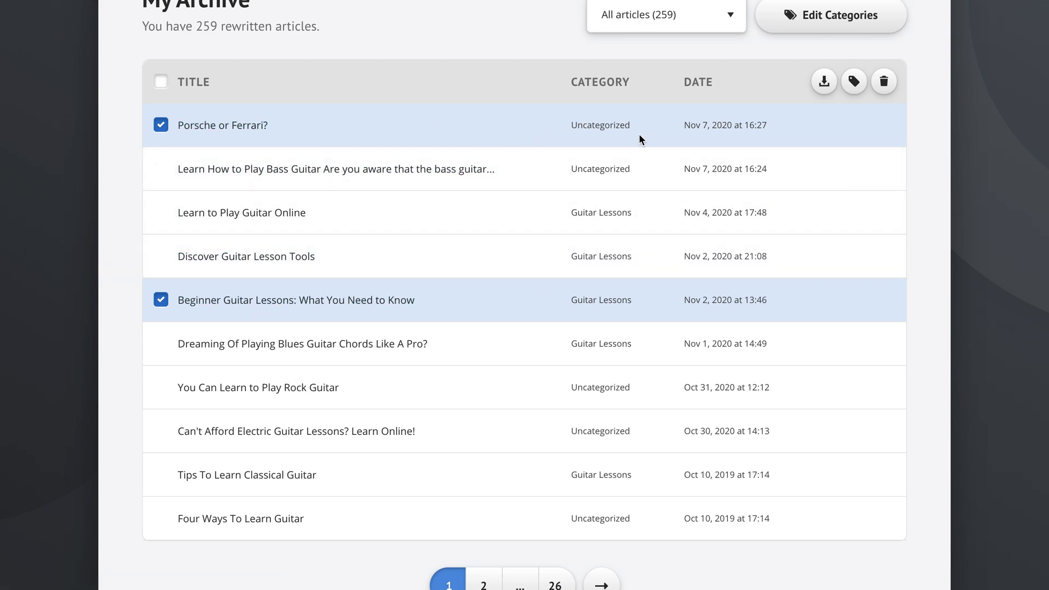
Bulk-assign both selected articles to the Demo Articles category.
left_click(854, 88)
left_click(484, 318)
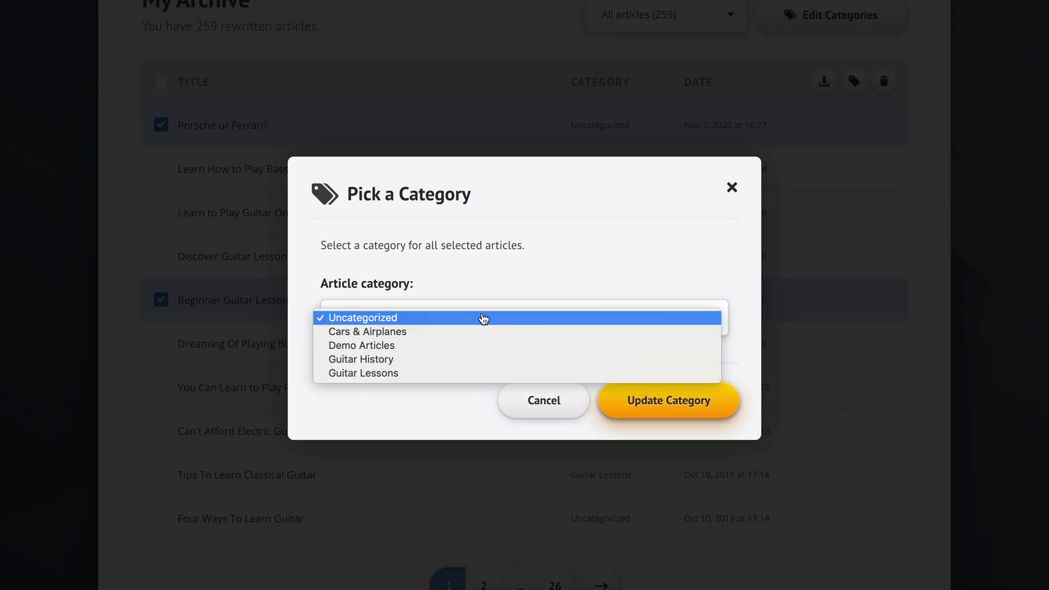
left_click(413, 349)
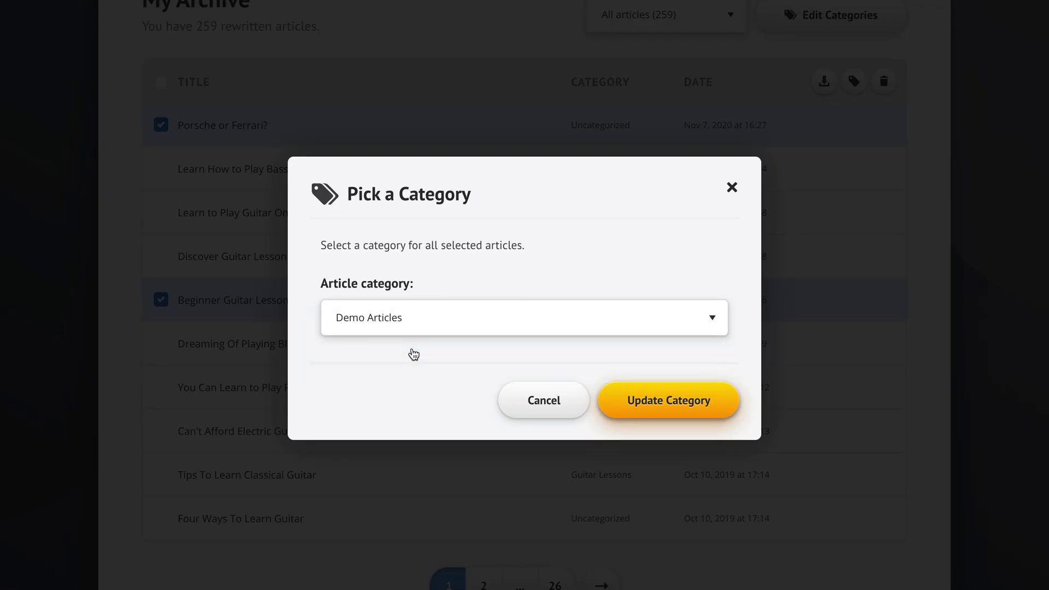
left_click(644, 401)
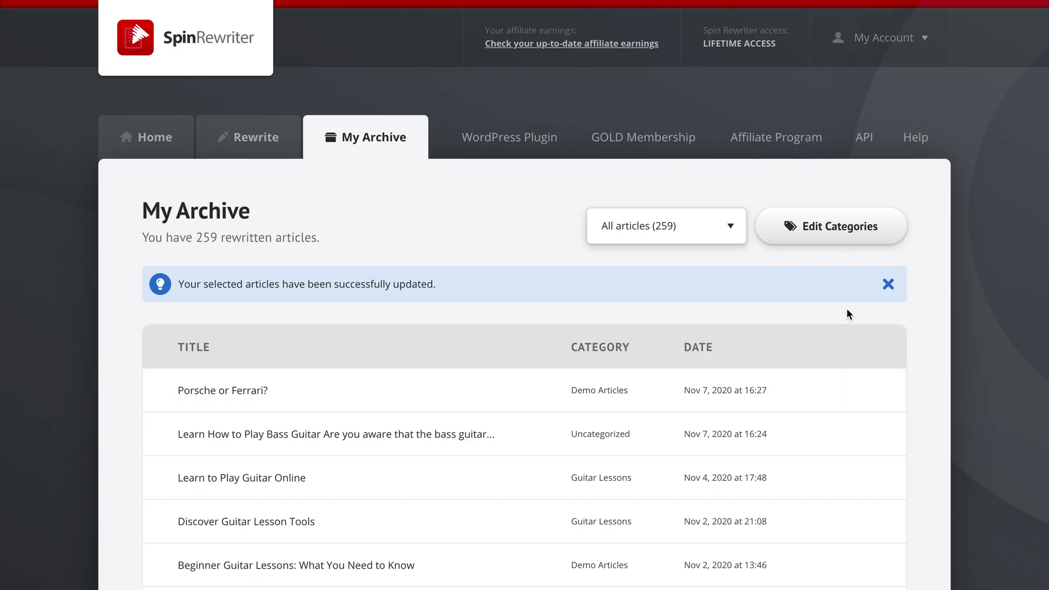
left_click(888, 285)
scroll(927, 347, "down", 3)
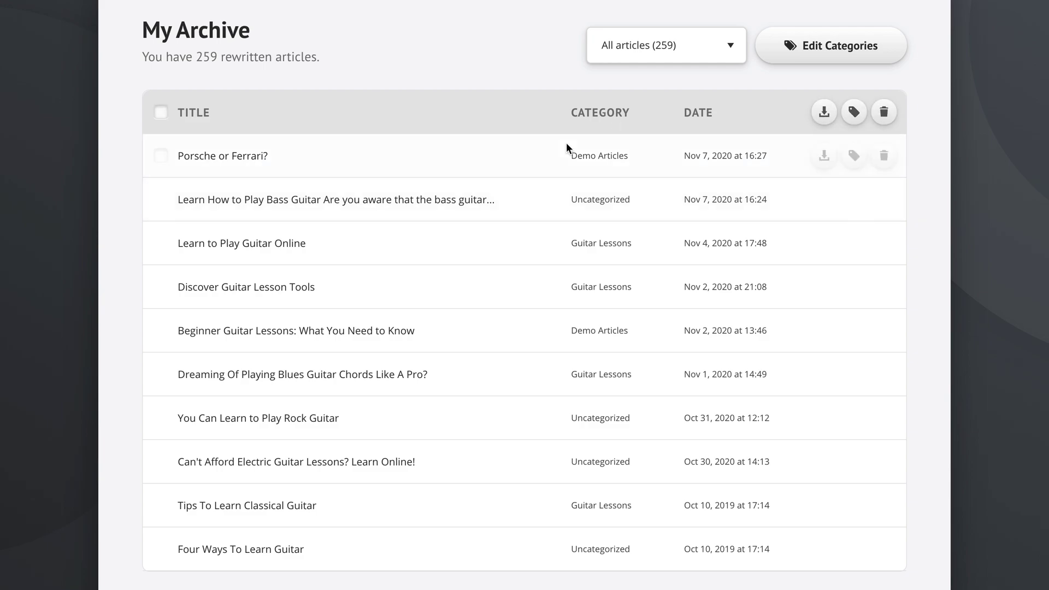
Review per-category article counts in the filter dropdown, leaving All articles selected.
left_click(675, 54)
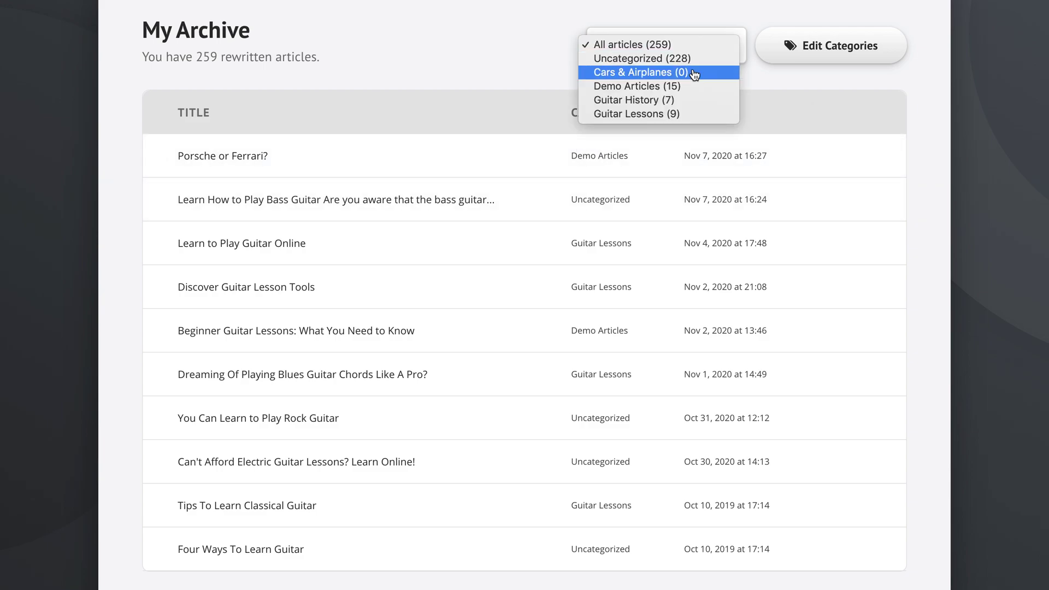
left_click(927, 173)
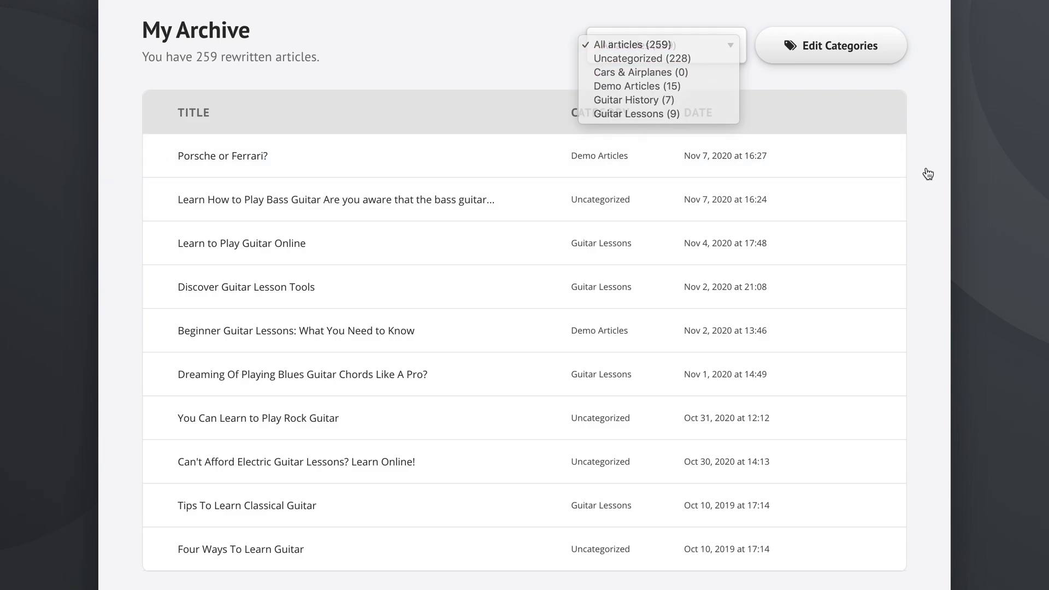
scroll(928, 174, "down", 2)
scroll(927, 174, "up", 2)
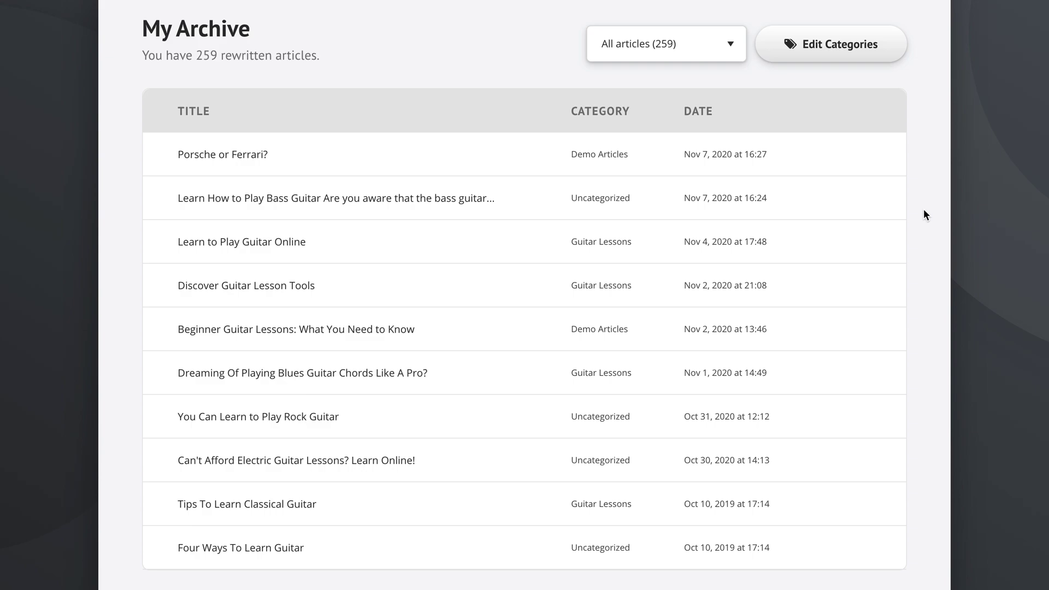
scroll(924, 211, "down", 2)
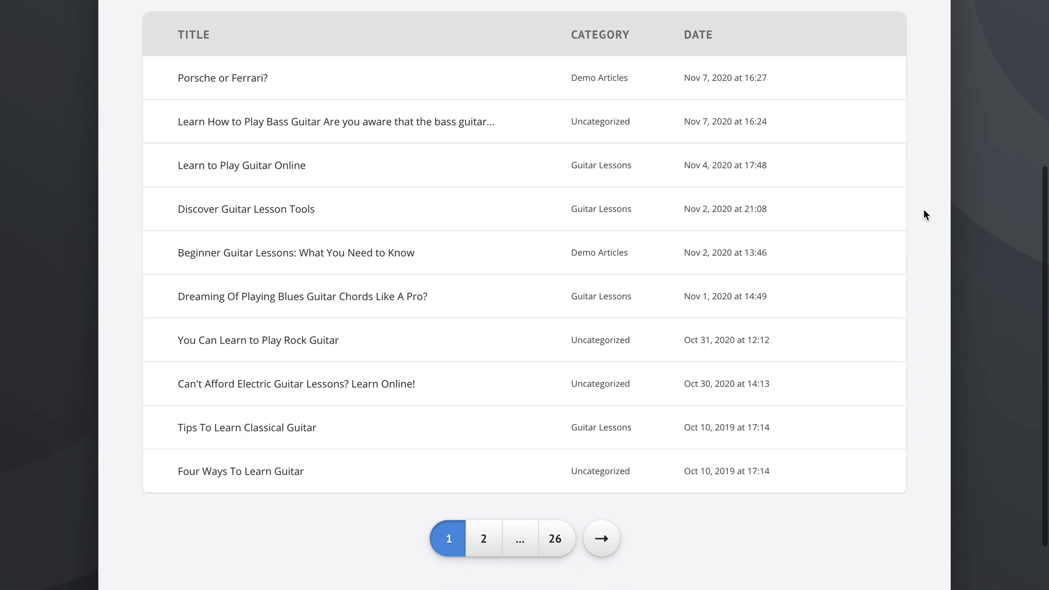
scroll(923, 209, "up", 3)
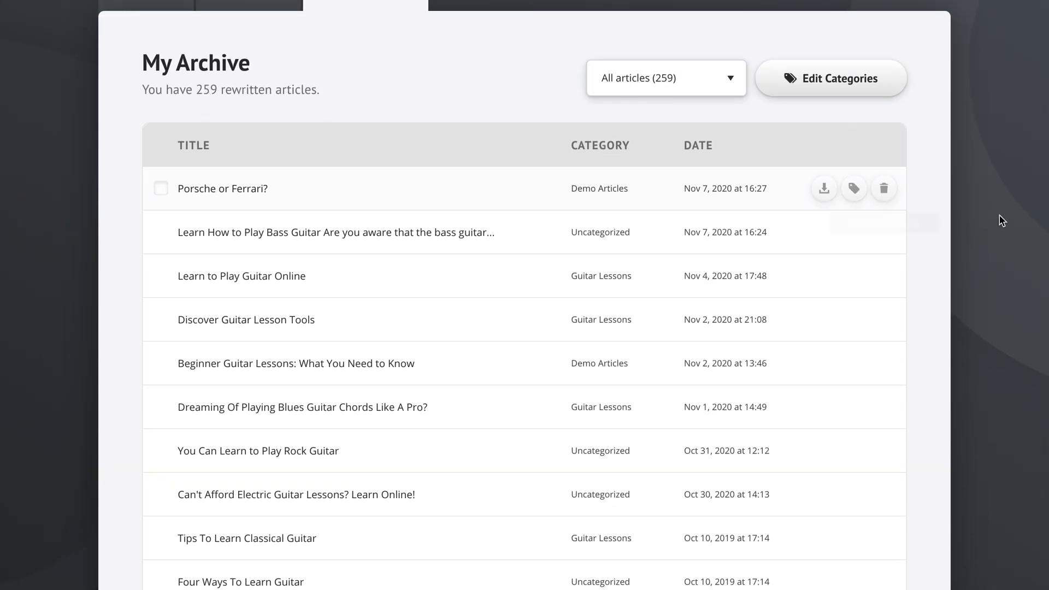
Load all 259 archived articles onto one page, confirming 'Yes, Show All Articles'.
scroll(948, 291, "down", 5)
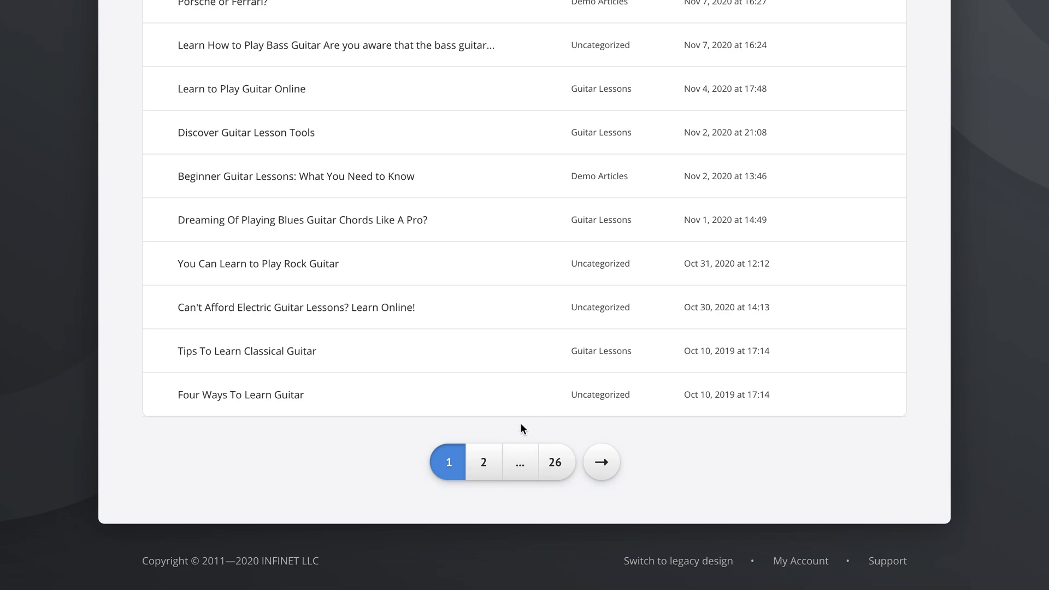
left_click(521, 469)
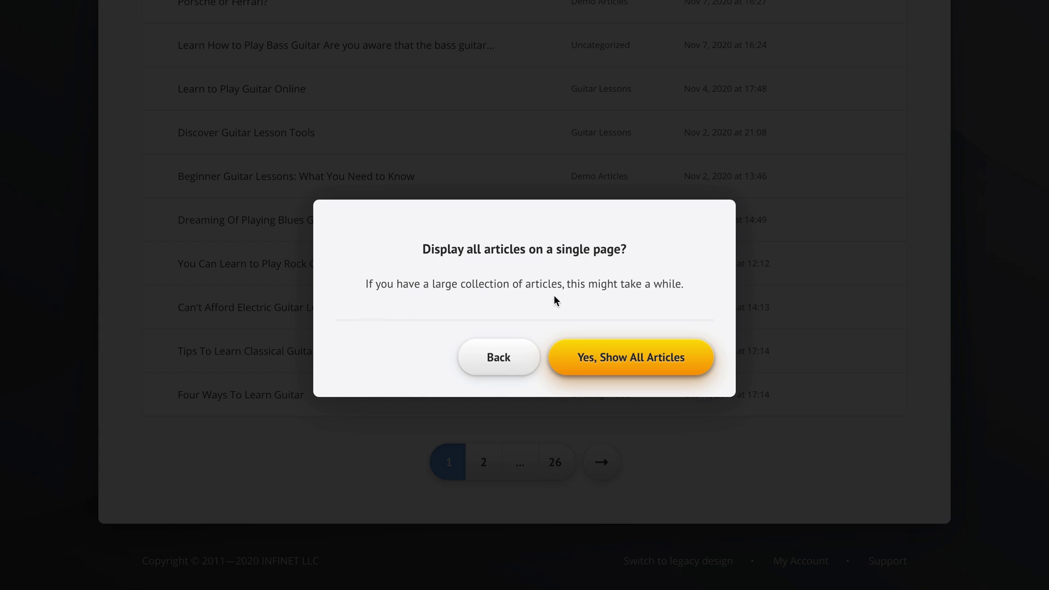
left_click(633, 358)
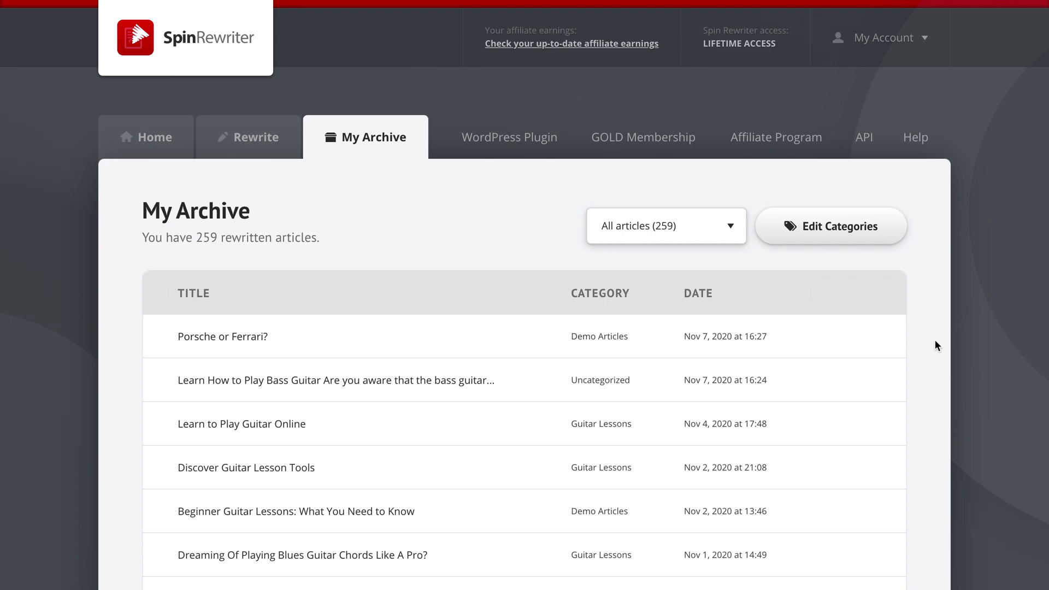
scroll(930, 376, "down", 10)
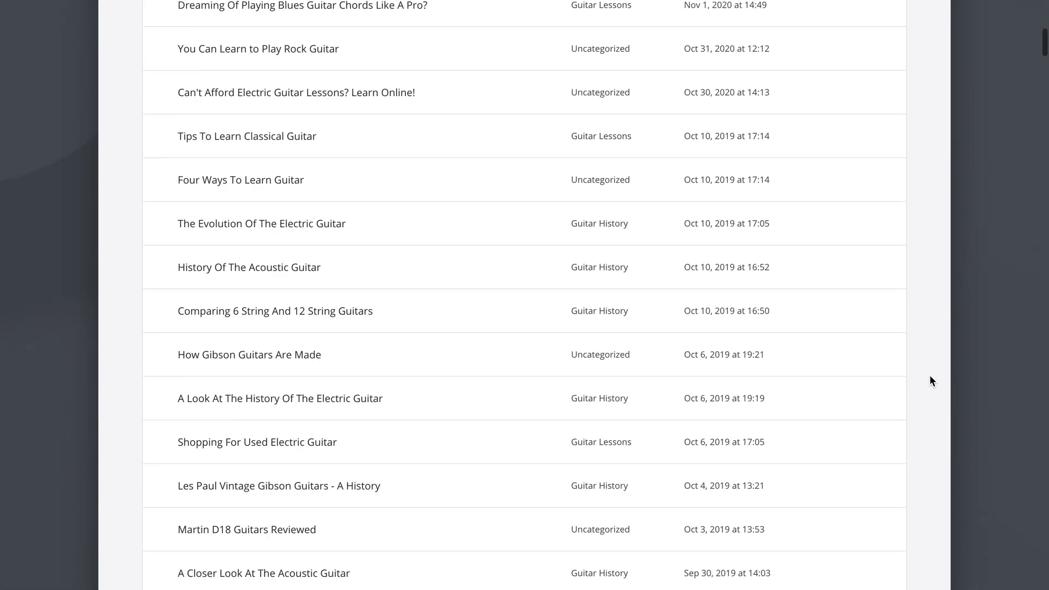
scroll(930, 375, "down", 20)
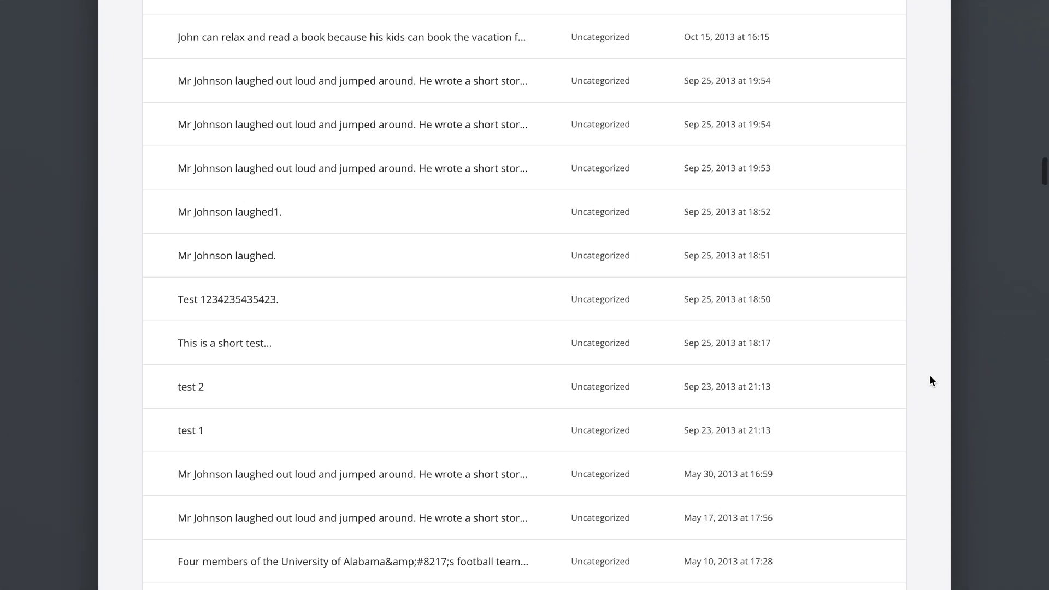
key("F5")
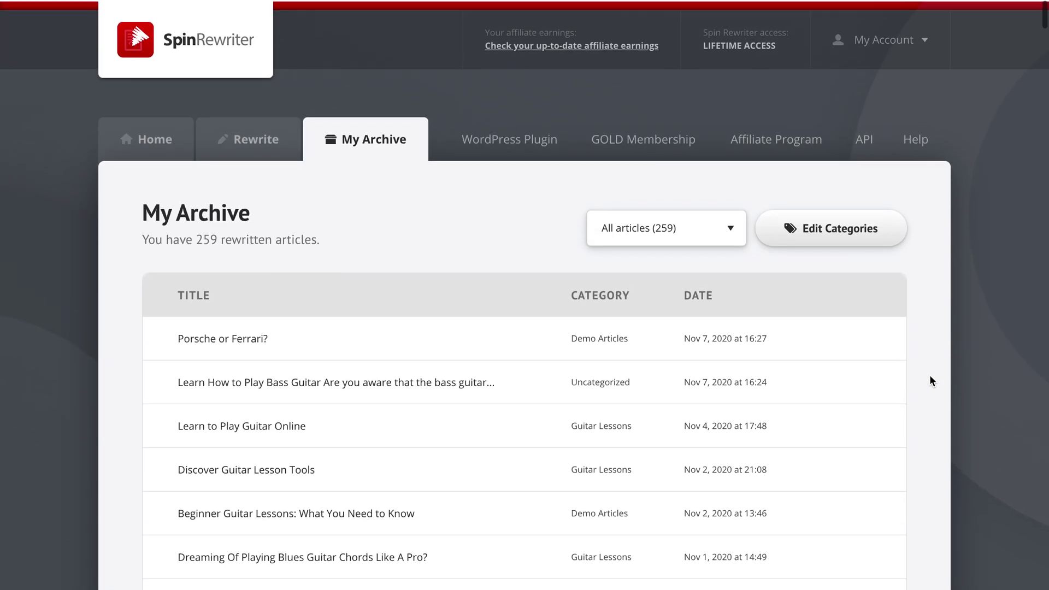